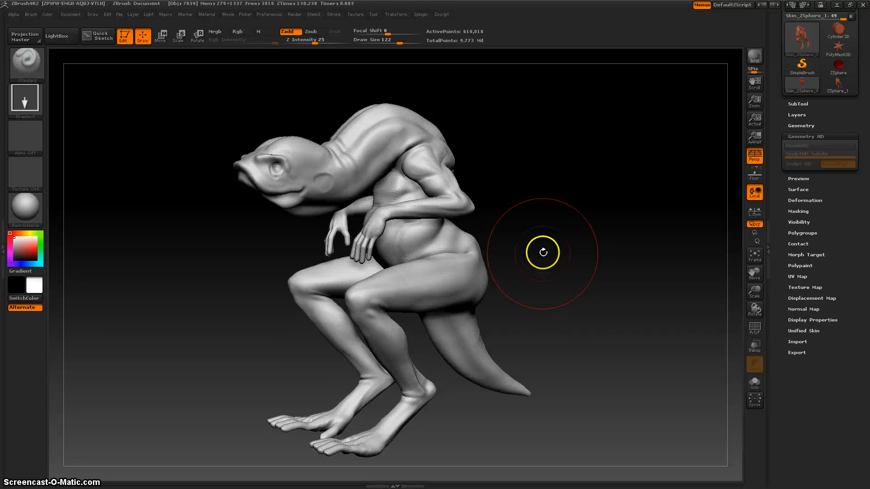
Step: Raise the creature mesh to subdivision level 7
drag(538, 241, 546, 254)
click(802, 126)
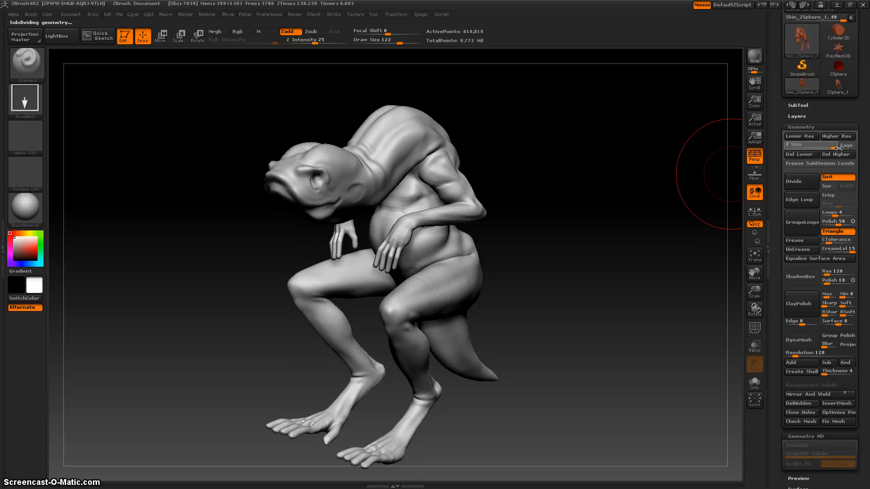
drag(812, 116, 812, 148)
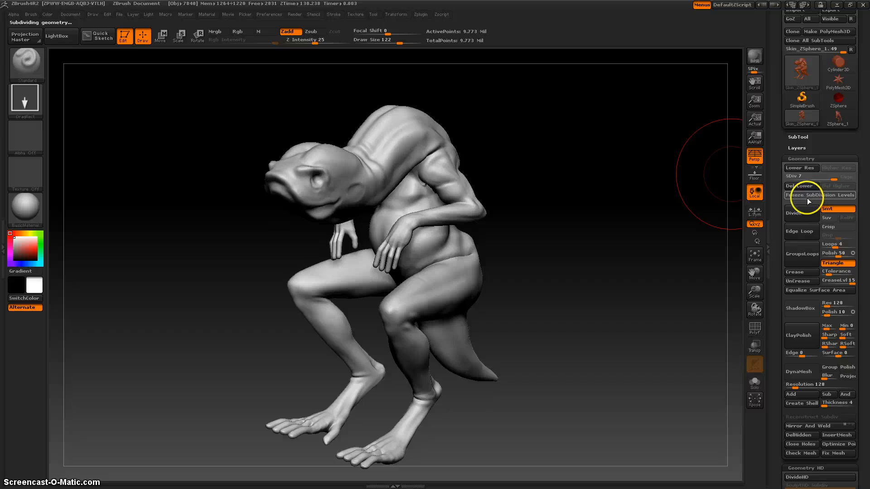
click(804, 214)
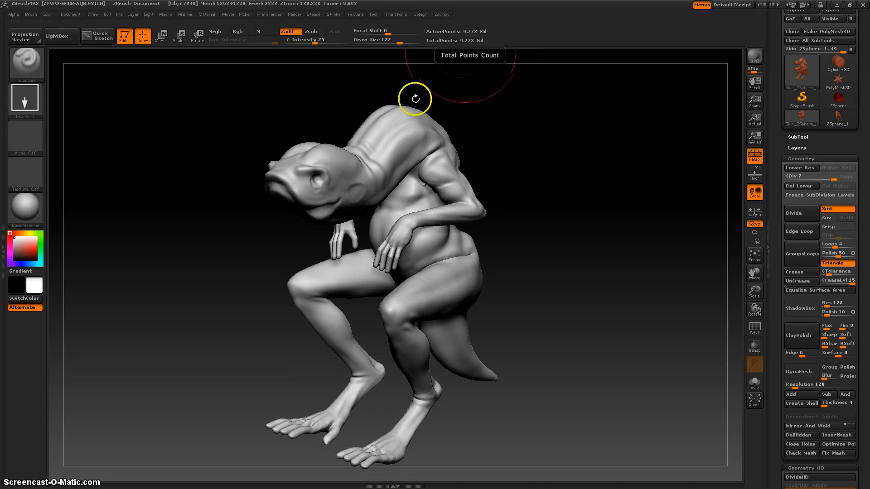
Step: Reduce the brush's Draw Size to 12 for sculpting fine detail on the upper thigh
mouse_move(544, 229)
alt+mouse_down()
mouse_move(524, 253)
mouse_move(616, 266)
mouse_move(472, 350)
alt+mouse_up()
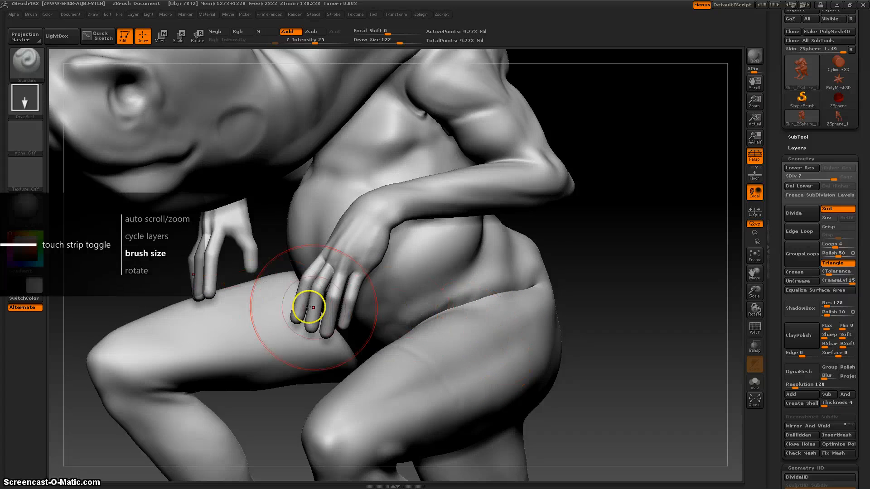
key(bracketleft)
key(bracketleft)
key(bracketleft)
key(bracketleft)
key(bracketleft)
key(bracketleft)
key(bracketleft)
key(bracketleft)
key(bracketleft)
key(bracketleft)
key(bracketleft)
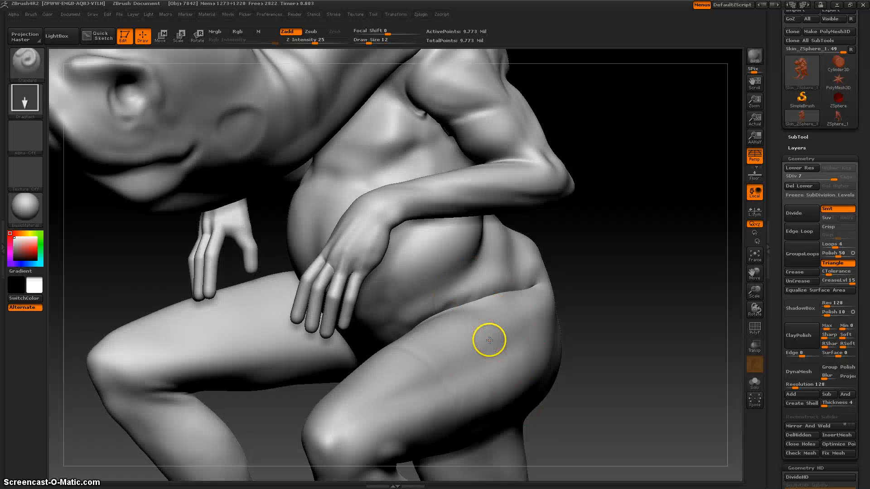
Step: Try a stroke on the upper thigh and switch the brush's stroke type to FreeHand
drag(486, 332, 475, 378)
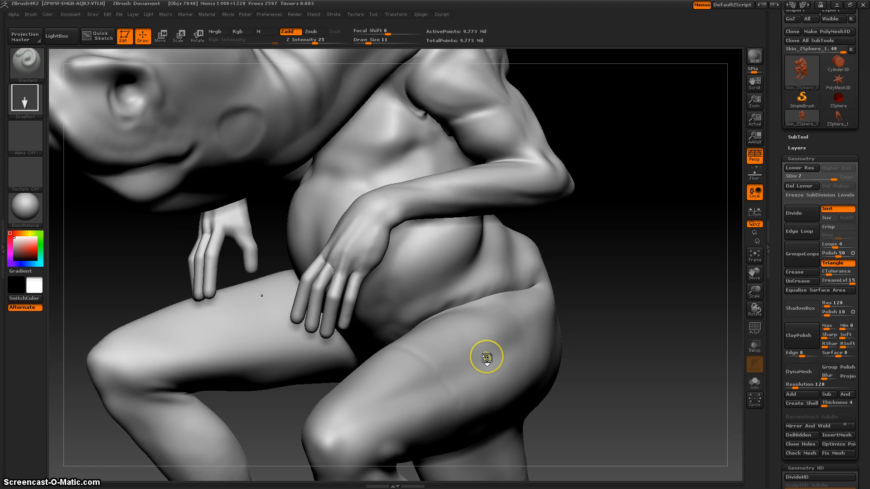
click(25, 98)
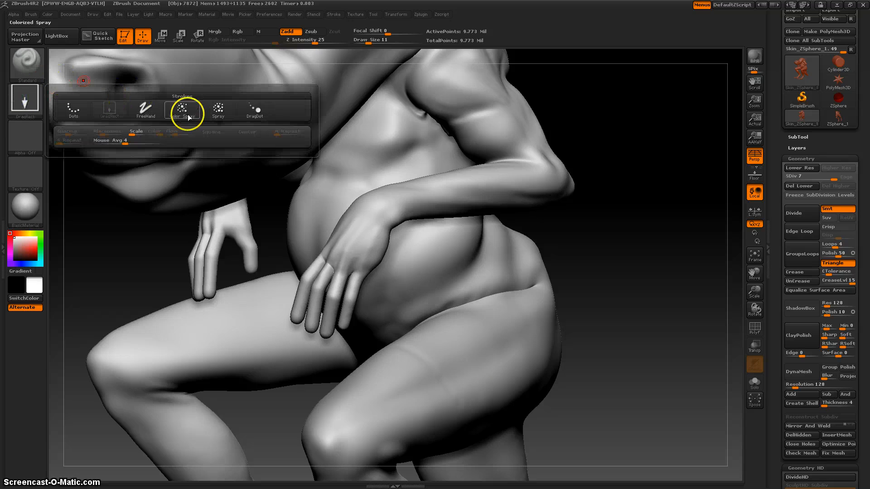
click(145, 110)
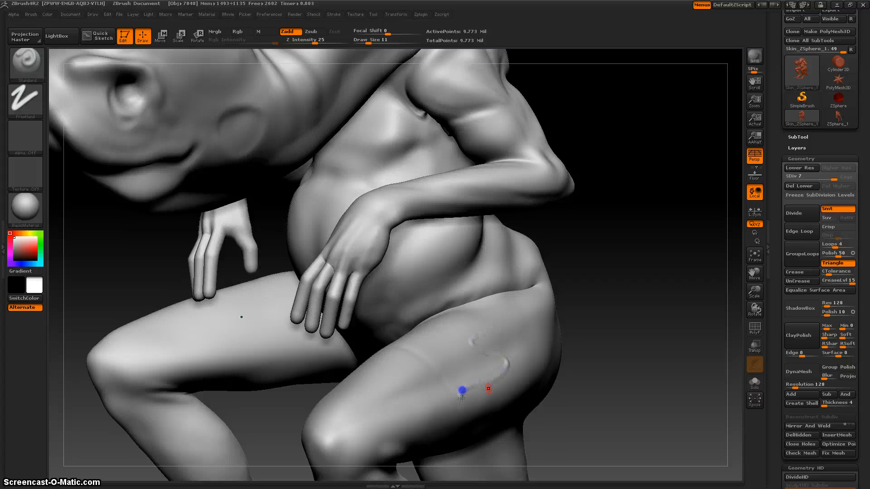
Step: Draw a test squiggle on the upper thigh at close range and undo the test strokes
mouse_move(603, 397)
alt+mouse_down()
mouse_move(526, 334)
mouse_move(559, 357)
mouse_move(716, 398)
alt+mouse_up()
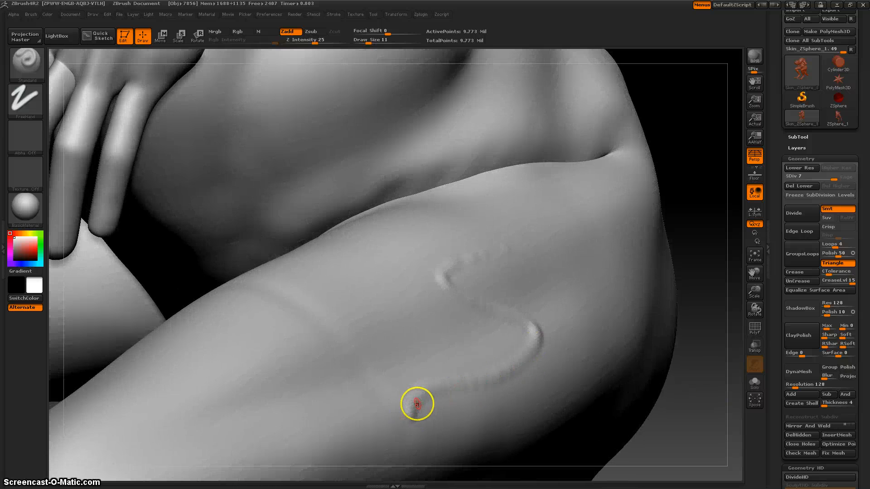
drag(421, 410, 464, 394)
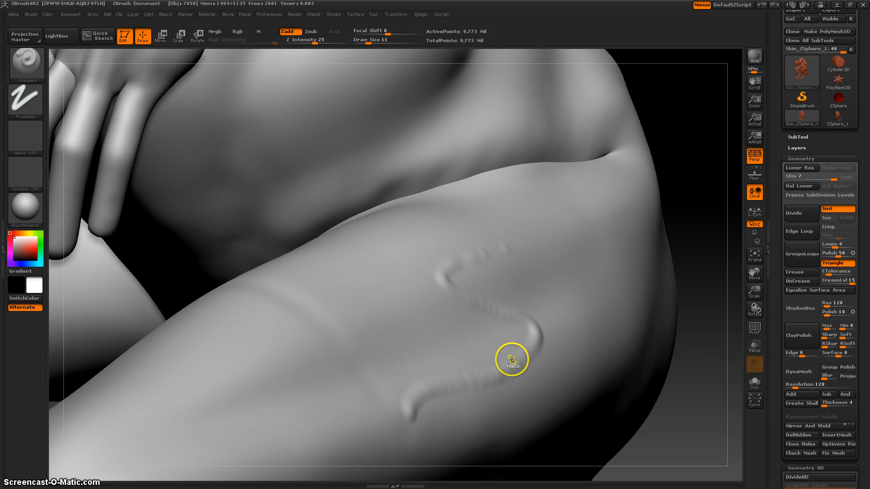
key(ctrl+z)
key(ctrl+z)
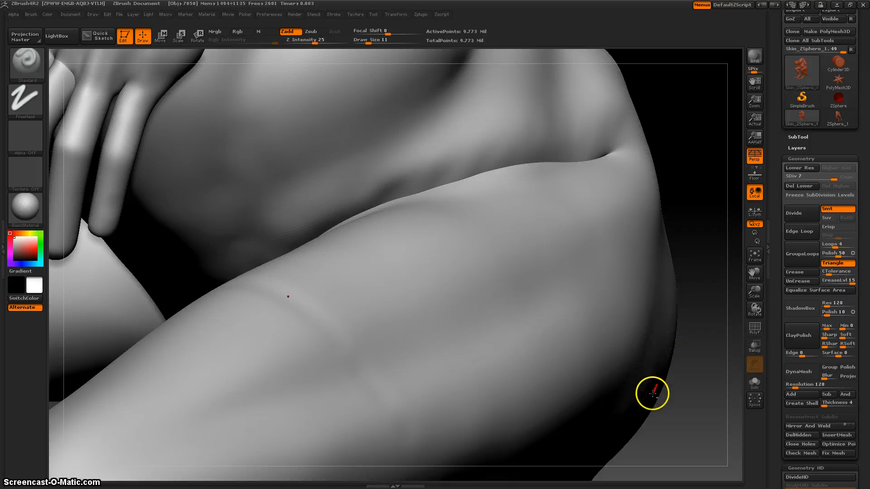
Step: Step down through the creature's lower subdivision levels to 4 and set the level to 5
mouse_move(681, 400)
mouse_down()
mouse_move(676, 408)
mouse_move(510, 352)
mouse_move(538, 159)
mouse_move(611, 184)
mouse_move(338, 331)
mouse_move(313, 325)
mouse_up()
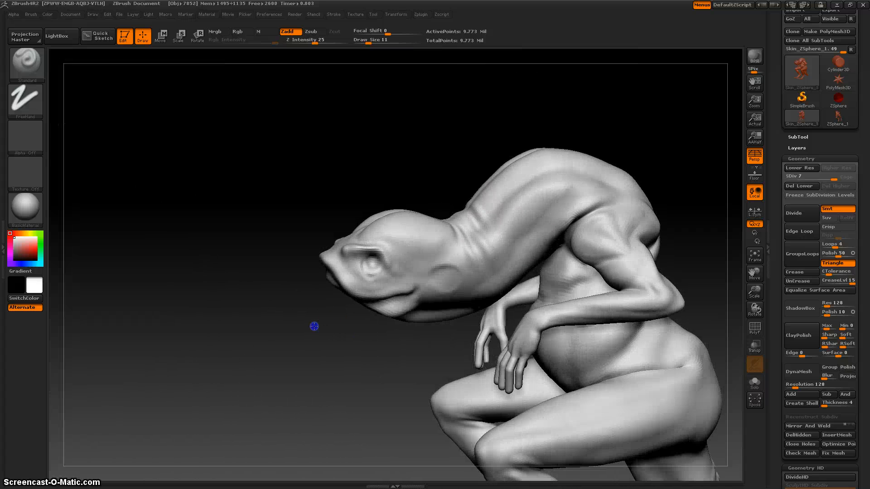
mouse_move(453, 138)
mouse_down()
mouse_move(363, 151)
mouse_move(456, 147)
mouse_up()
mouse_move(709, 259)
alt+mouse_down()
mouse_move(565, 202)
mouse_move(524, 203)
mouse_move(578, 254)
mouse_move(589, 297)
mouse_move(620, 284)
mouse_move(516, 326)
alt+mouse_up()
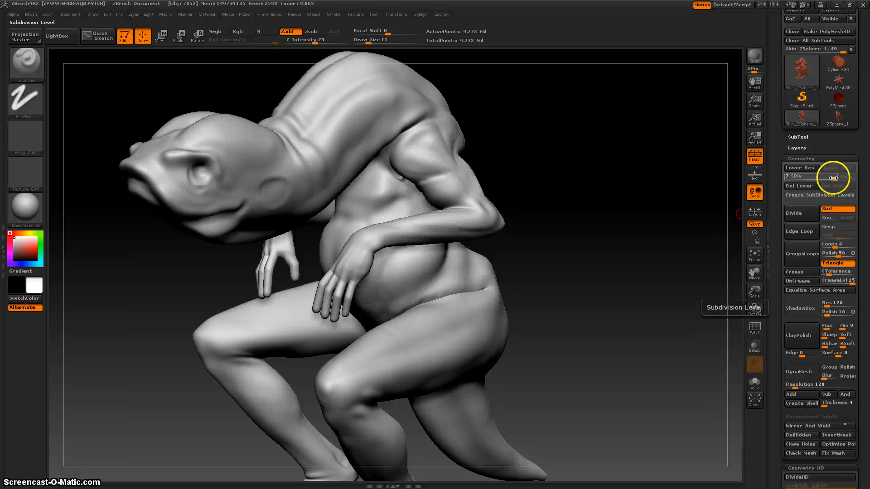
drag(833, 178, 826, 178)
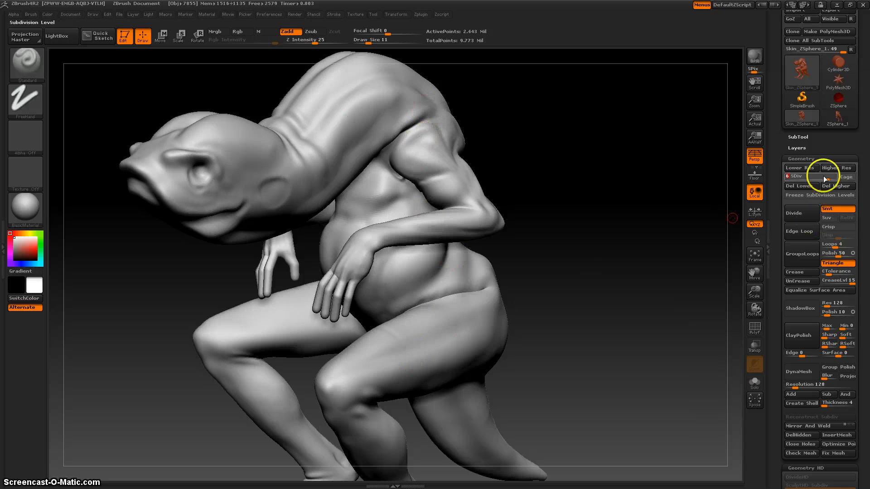
drag(825, 179, 818, 179)
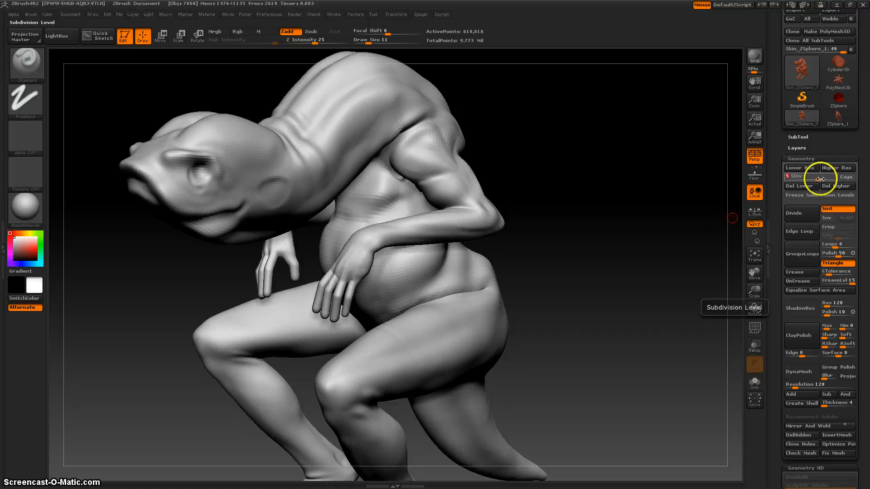
drag(813, 180, 812, 180)
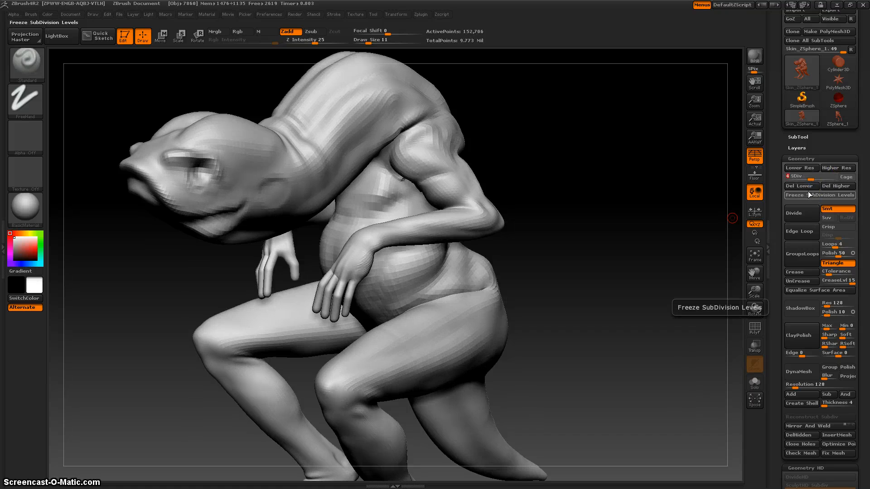
click(809, 194)
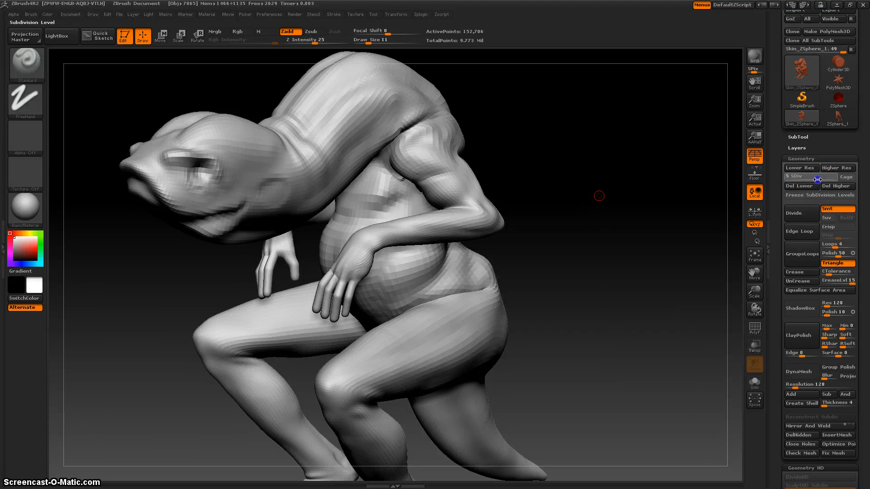
drag(816, 179, 818, 179)
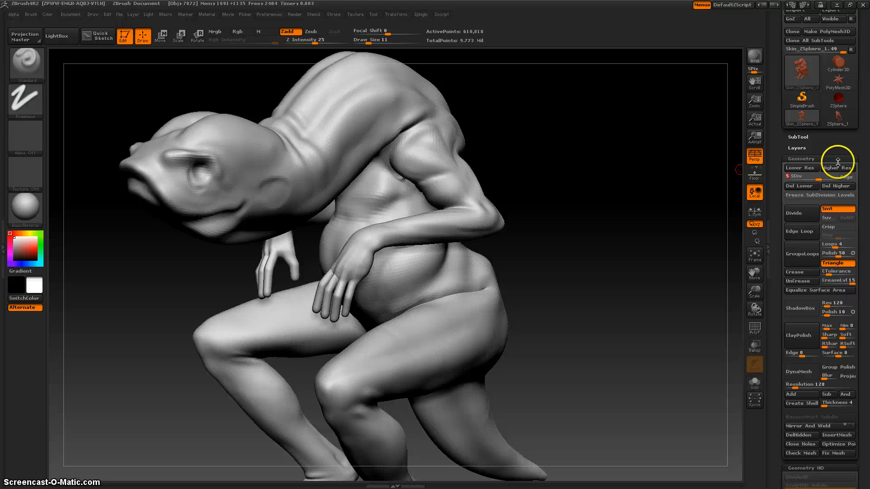
Step: Bake all layers into the mesh and delete the subdivision levels above 5
click(835, 186)
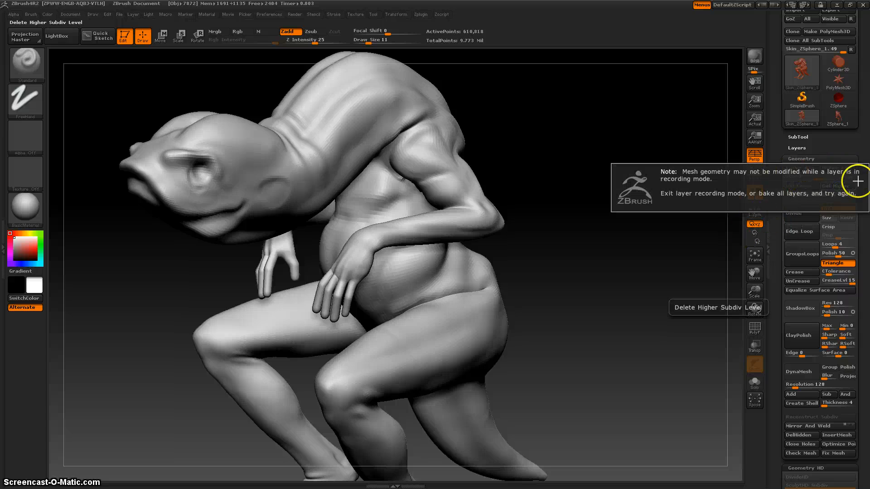
click(801, 148)
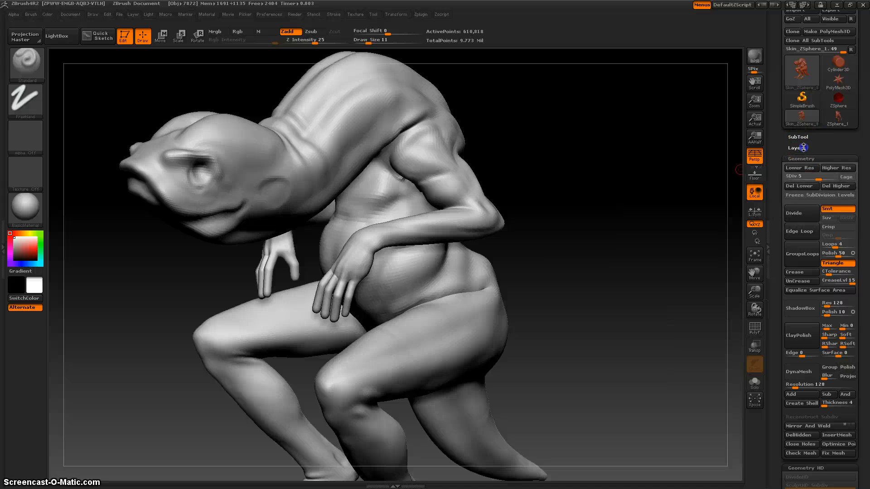
click(797, 147)
click(843, 254)
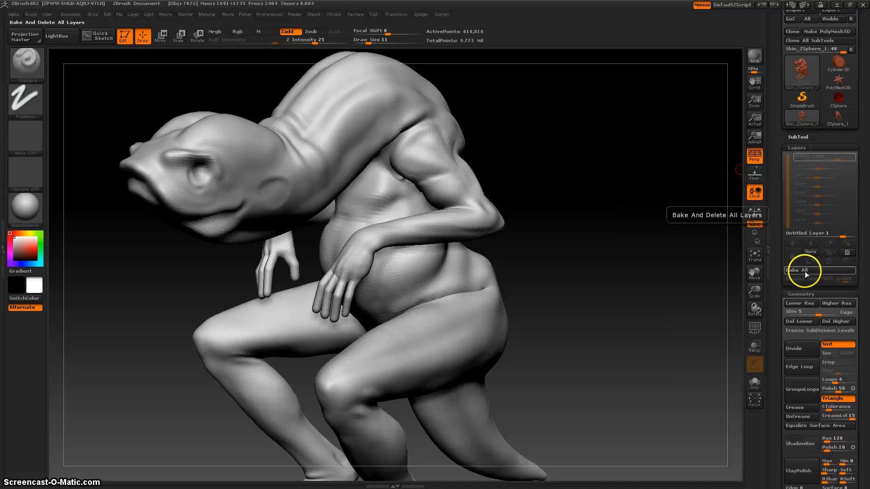
click(805, 147)
click(835, 186)
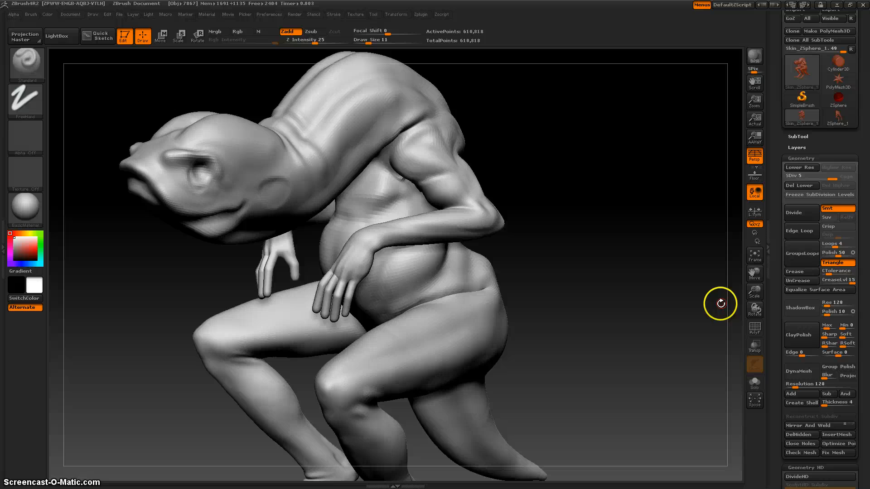
Step: Divide the mesh three times with DivideHD to reach HD subdivision level 3
click(801, 158)
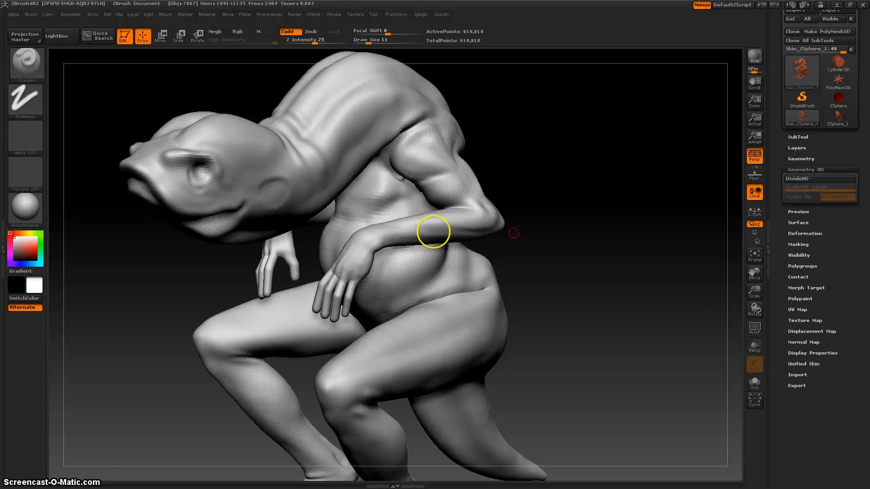
click(814, 178)
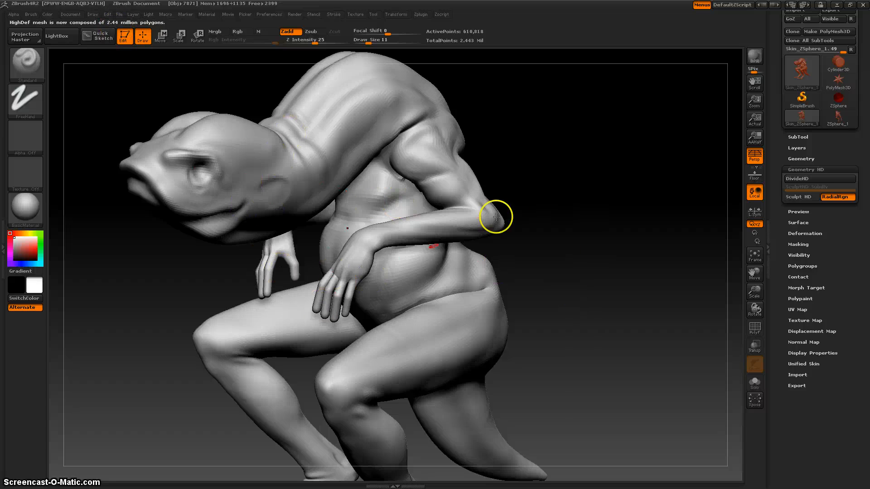
click(817, 178)
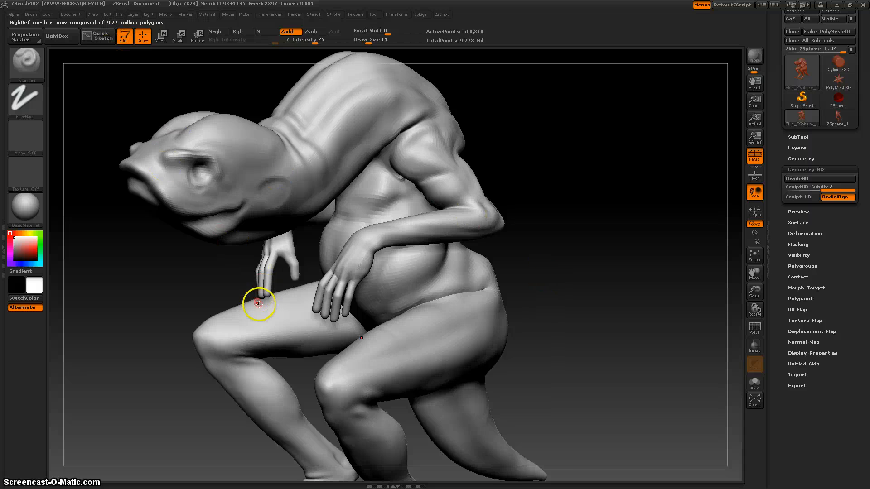
click(818, 178)
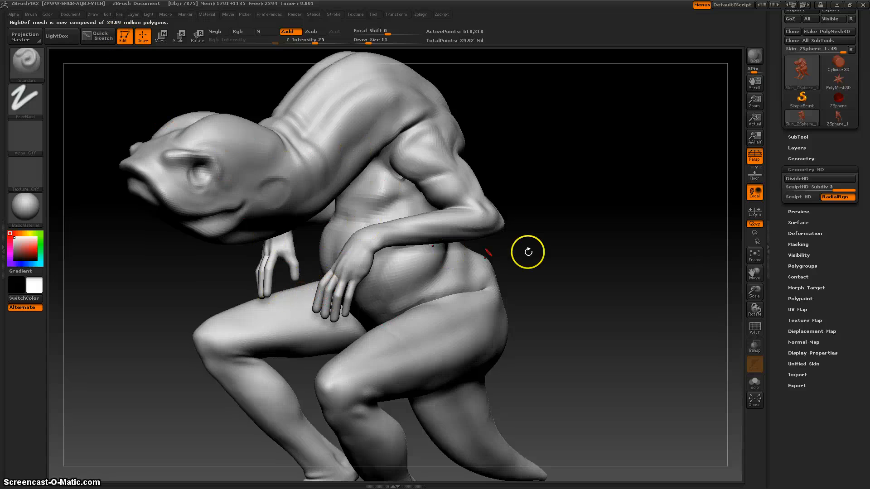
Step: Activate HD sculpting for the region around the creature's head and undo the test squiggle behind the eye
alt+drag(555, 271, 633, 295)
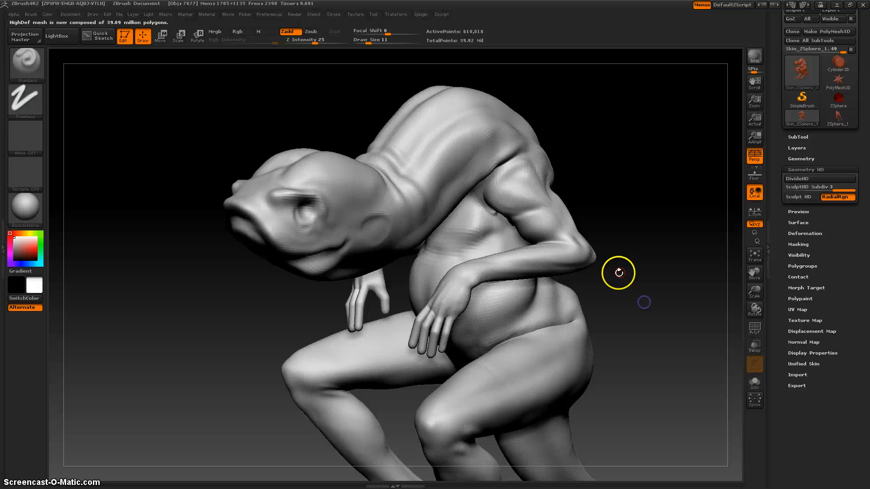
alt+drag(625, 198, 593, 215)
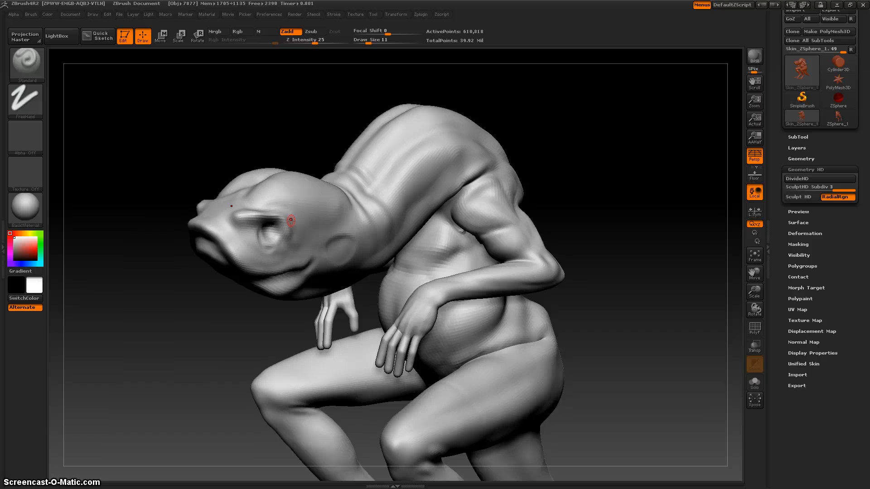
drag(274, 204, 275, 226)
key(a)
click(271, 224)
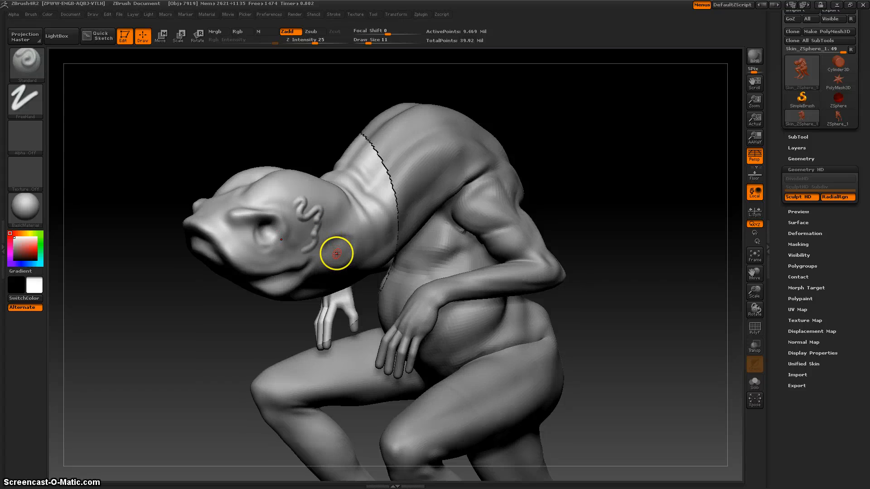
key(ctrl)
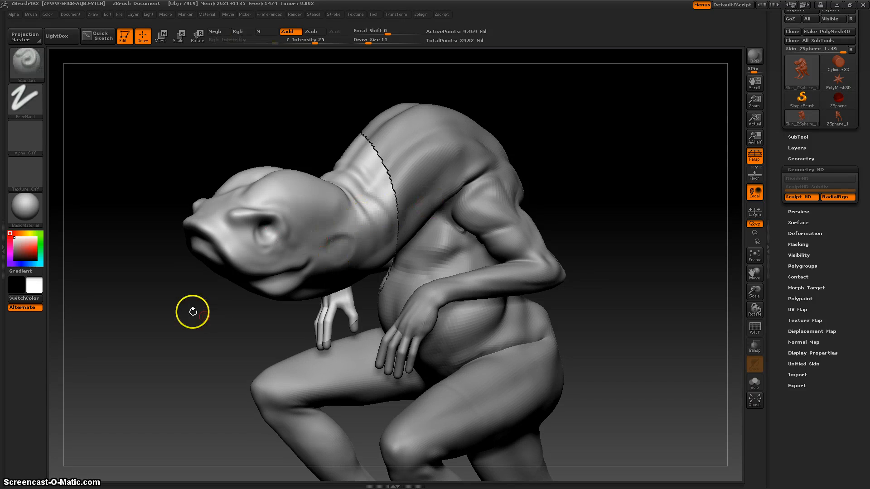
Step: Set the brush's Draw Size to 6 and draw a thin squiggle behind the creature's eye
mouse_move(190, 311)
alt+mouse_down()
mouse_move(206, 327)
mouse_move(285, 330)
mouse_move(373, 251)
alt+mouse_up()
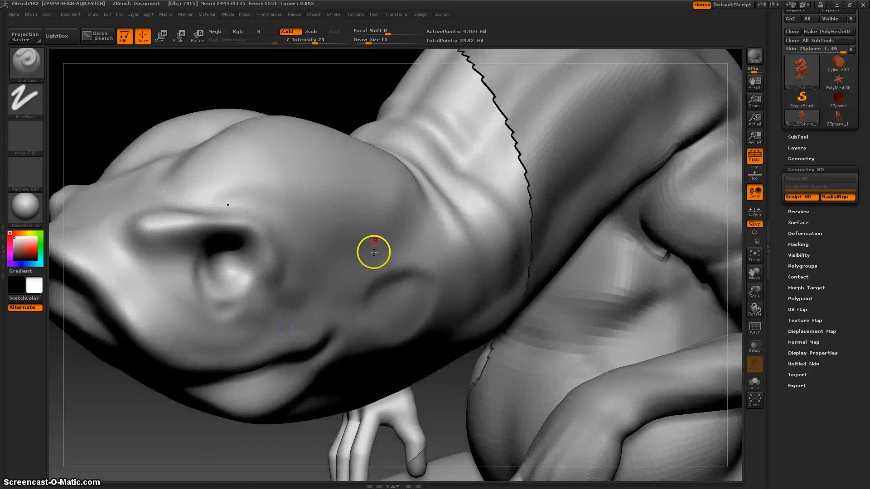
key(space)
click(301, 219)
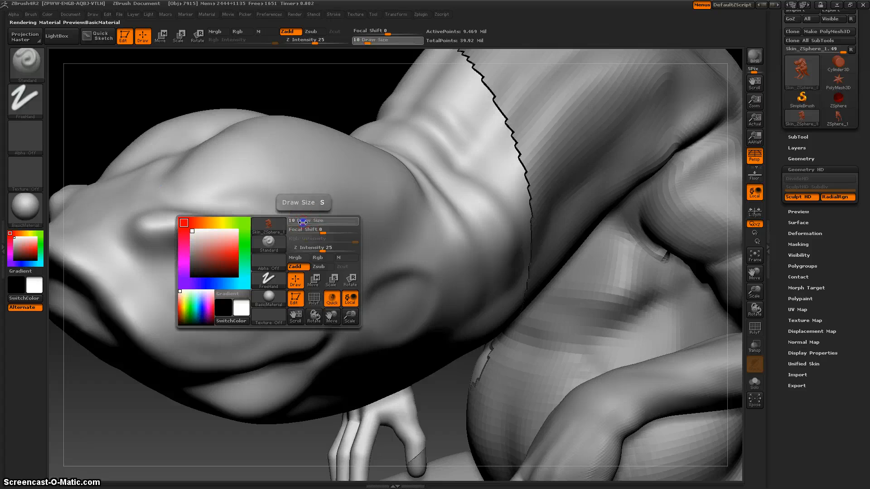
text(6)
key(Return)
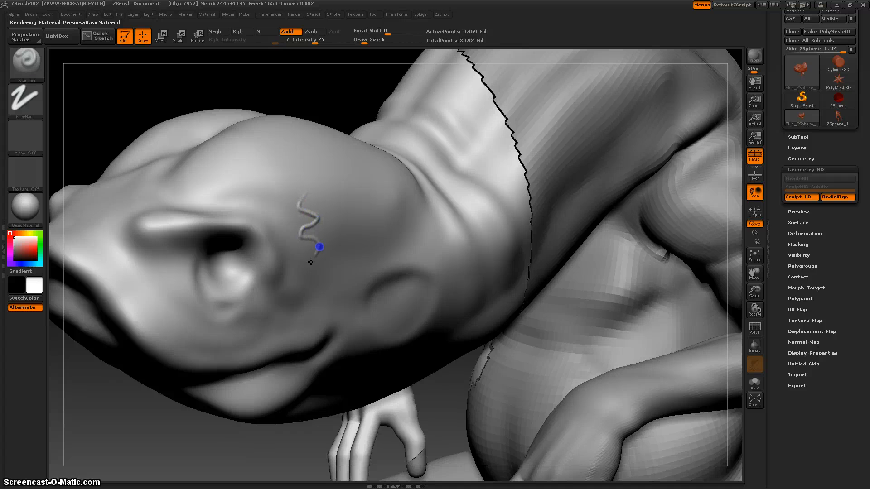
Step: Undo the thin squiggle behind the eye and leave HD sculpting for the head region
key(ctrl)
key(ctrl+z)
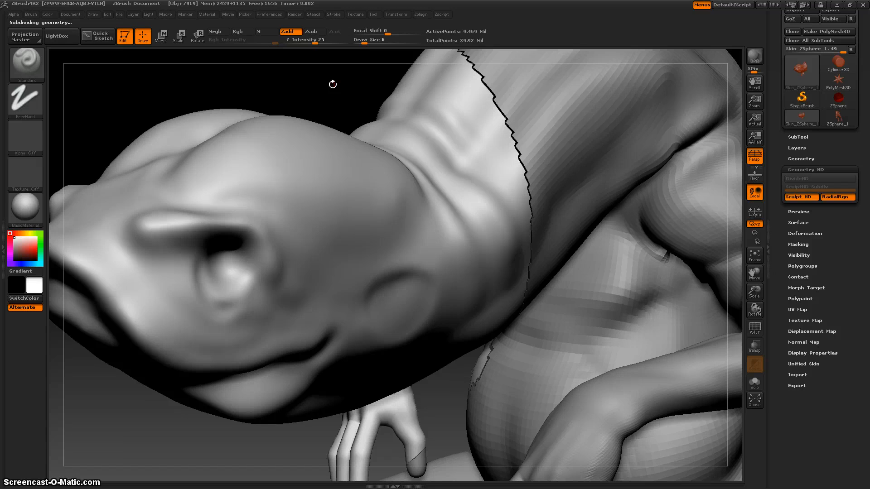
key(a)
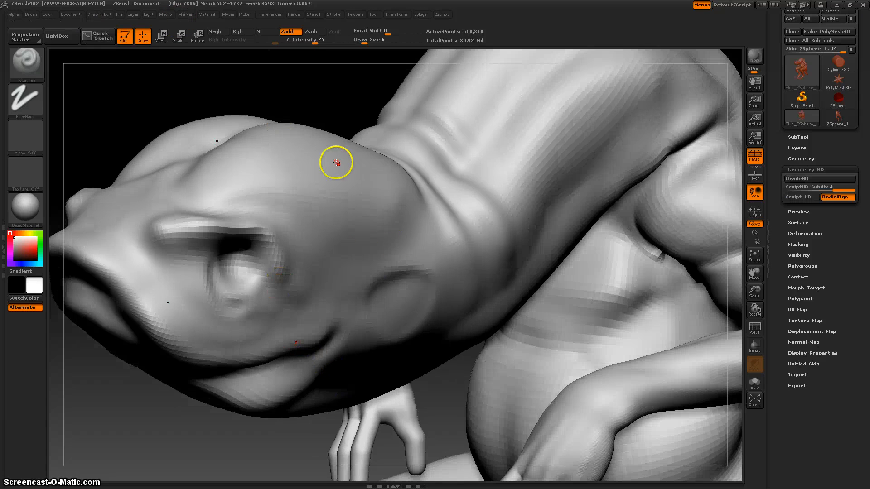
Step: Divide the mesh once more with DivideHD to HD subdivision level 4 and activate HD sculpting around the head
click(822, 179)
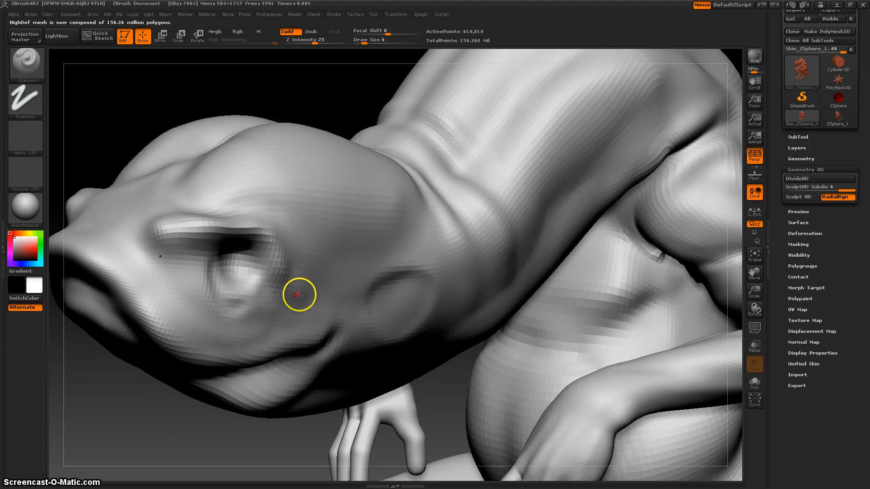
key(a)
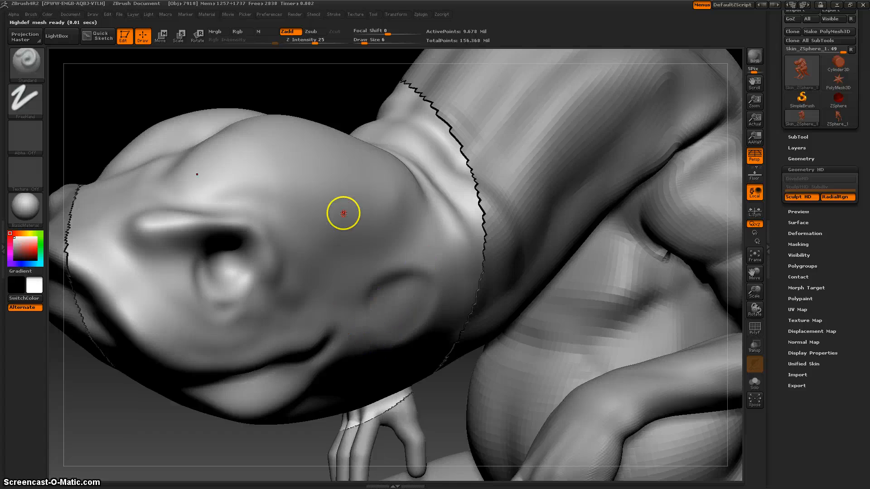
drag(167, 419, 225, 427)
drag(574, 287, 565, 290)
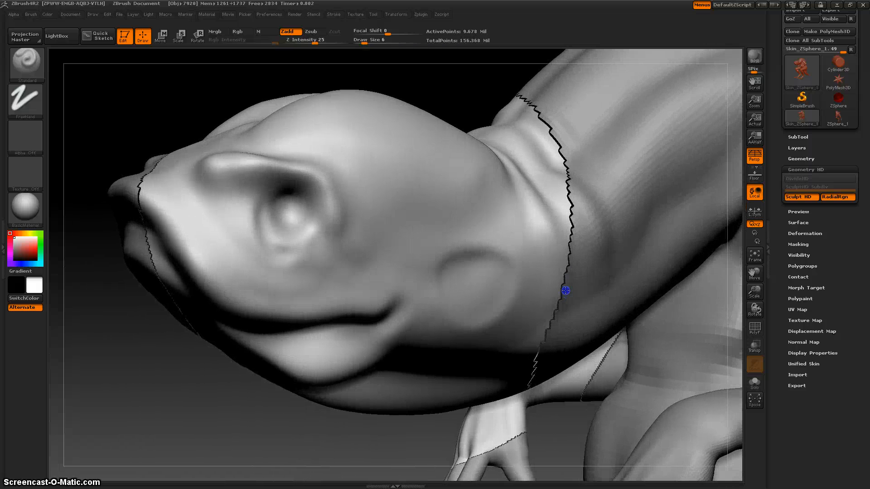
drag(268, 408, 288, 410)
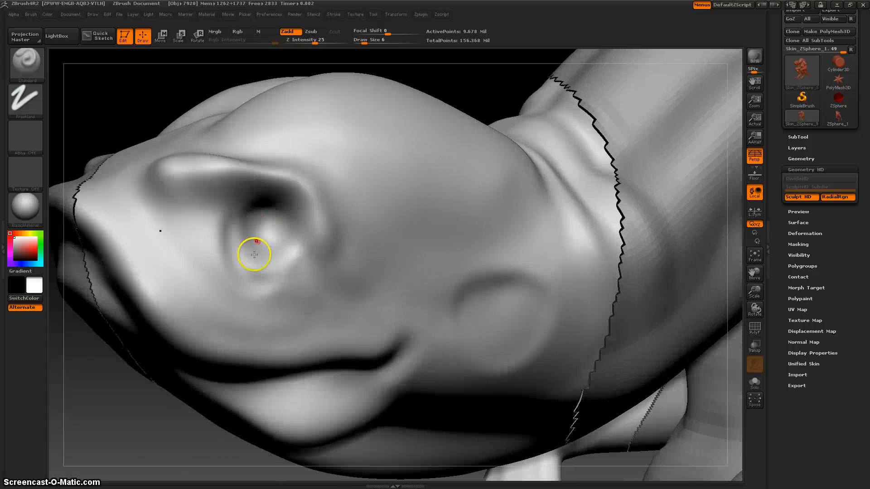
alt+drag(178, 428, 140, 410)
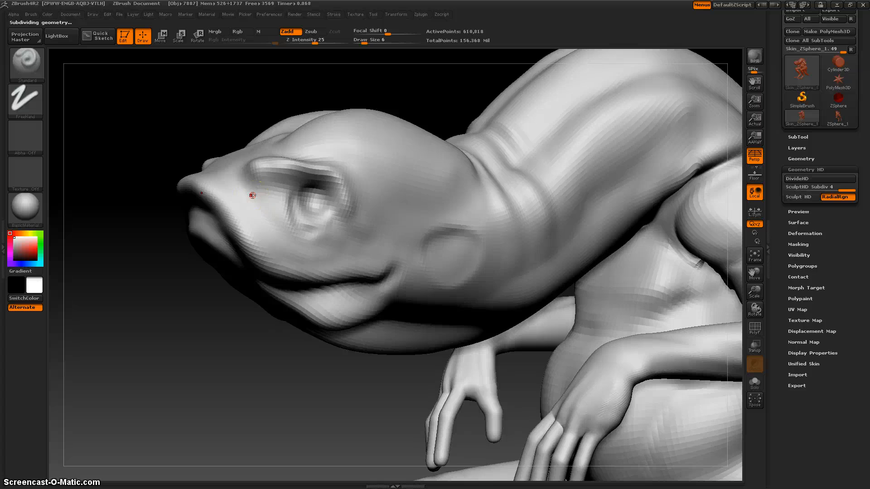
Step: Reactivate HD sculpting with the editable region shifted forward to include the creature's whole snout
key(a)
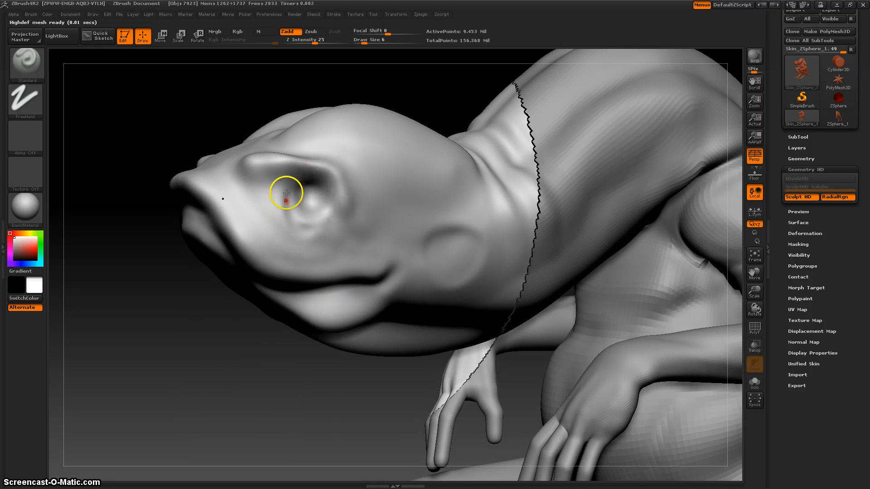
alt+drag(246, 370, 261, 379)
alt+drag(192, 401, 206, 398)
Step: Set the Draw Size to 11, carve fine creases behind the corner of the creature's eye and smooth them
key(space)
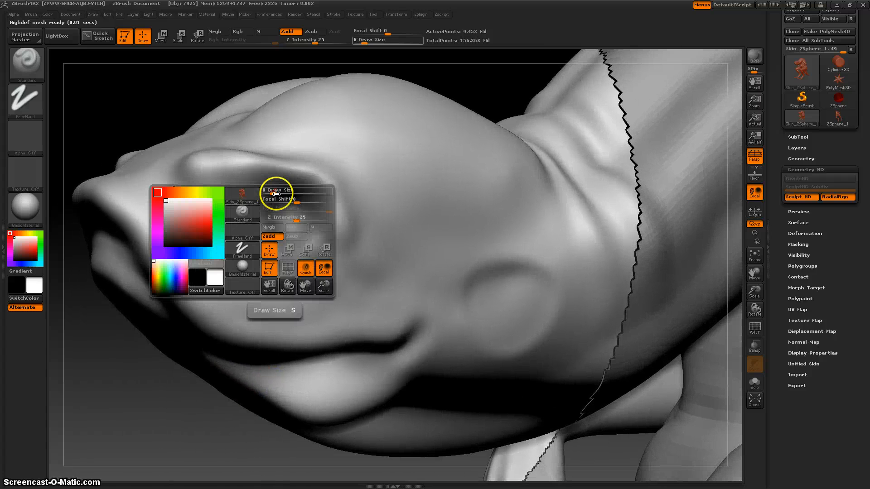
click(277, 193)
drag(279, 192, 277, 193)
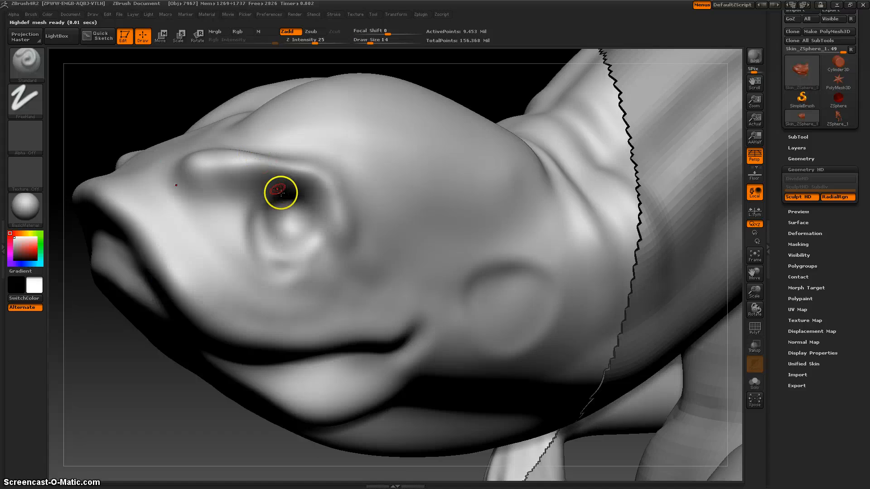
key(ctrl)
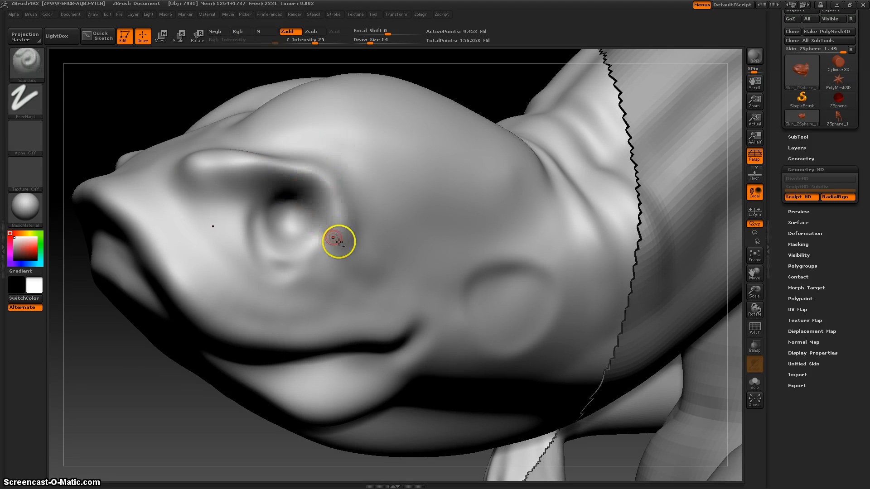
key(space)
drag(332, 235, 329, 229)
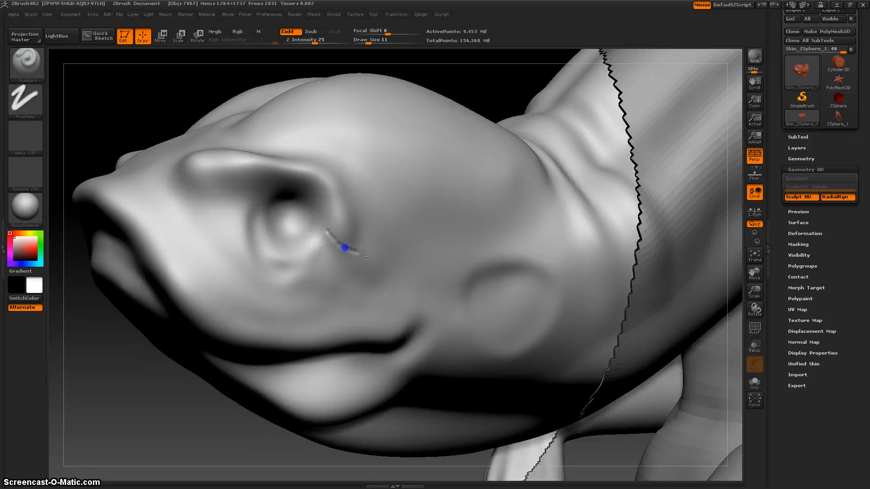
alt+drag(324, 227, 360, 251)
mouse_move(358, 251)
shift+mouse_down()
mouse_move(332, 235)
mouse_move(360, 251)
shift+mouse_up()
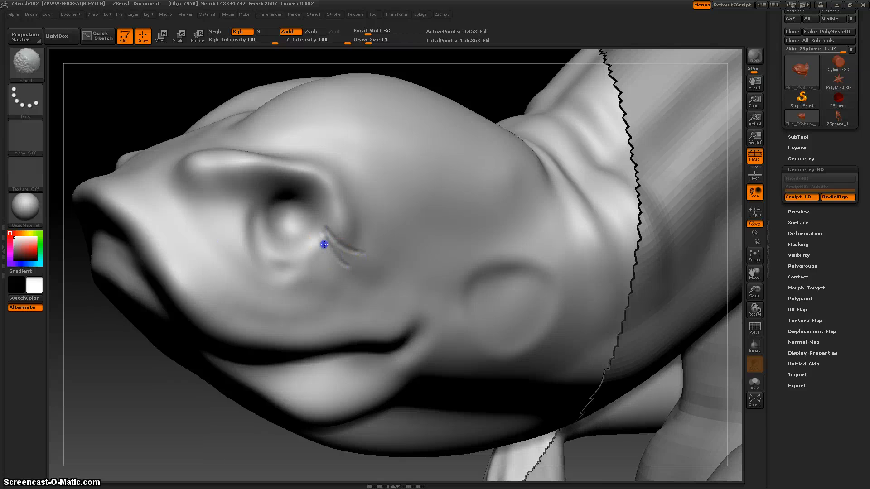
shift+drag(361, 251, 370, 257)
shift+drag(327, 235, 358, 199)
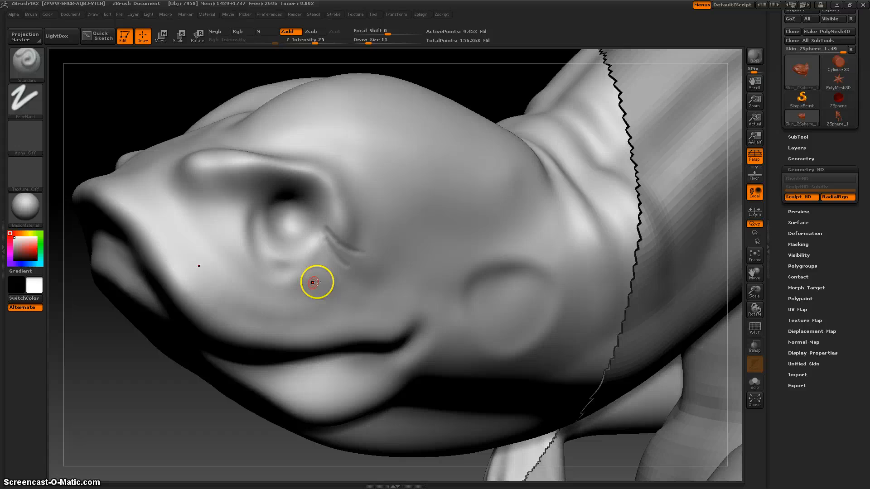
Step: Set the Draw Size to 17, define the edge around the front and underside of the eyeball, and smooth the surrounding lid
key(space)
drag(265, 221, 297, 242)
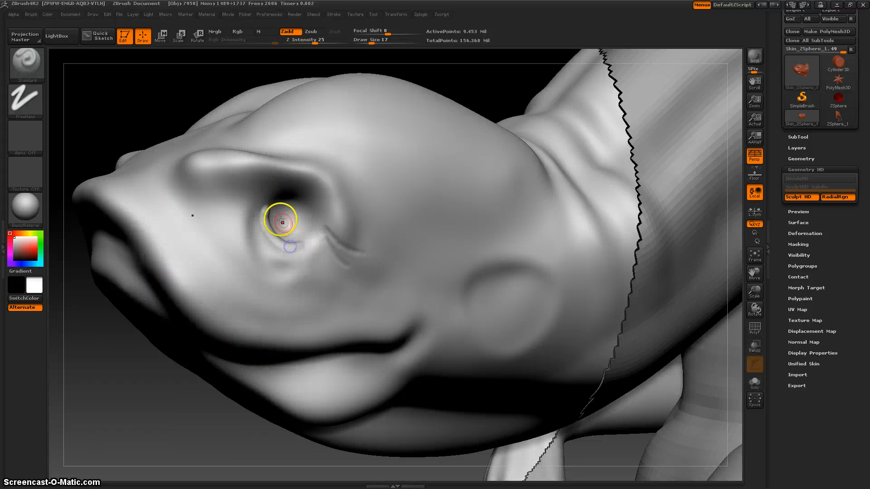
mouse_move(265, 212)
mouse_down()
mouse_move(287, 237)
mouse_move(263, 214)
mouse_up()
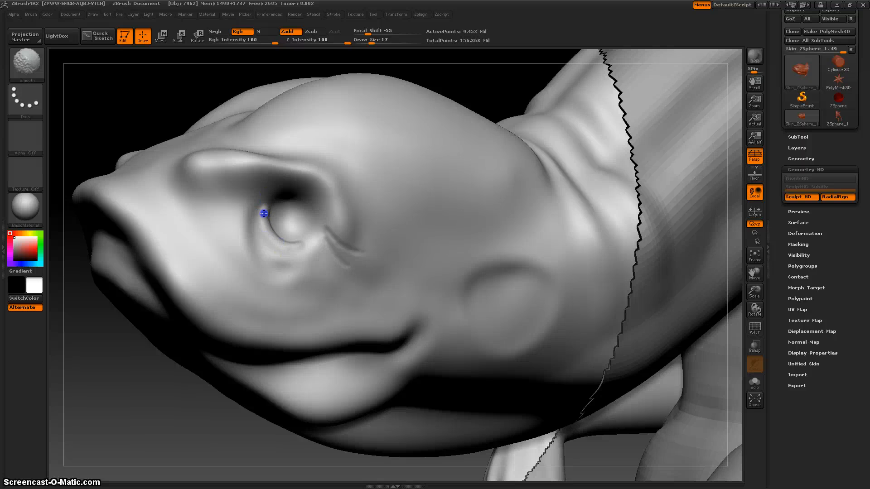
shift+drag(264, 214, 265, 203)
drag(294, 246, 319, 232)
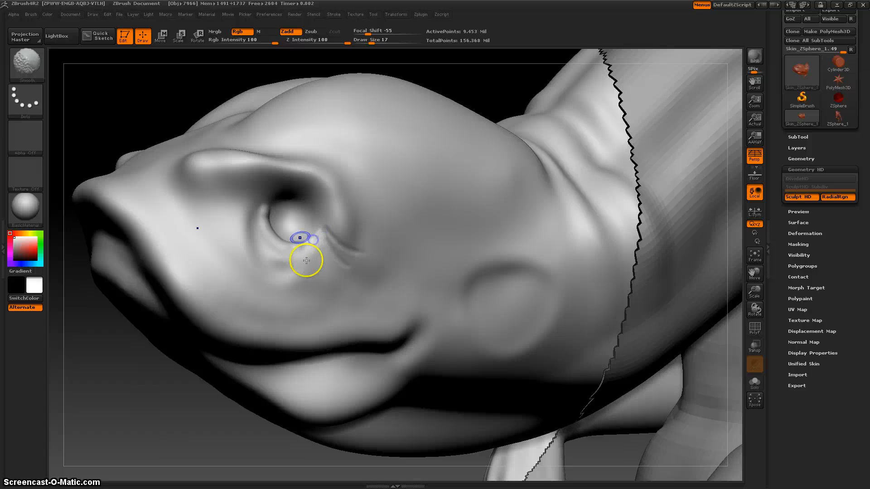
mouse_move(190, 388)
alt+mouse_down()
mouse_move(169, 397)
mouse_move(151, 392)
mouse_move(177, 404)
alt+mouse_up()
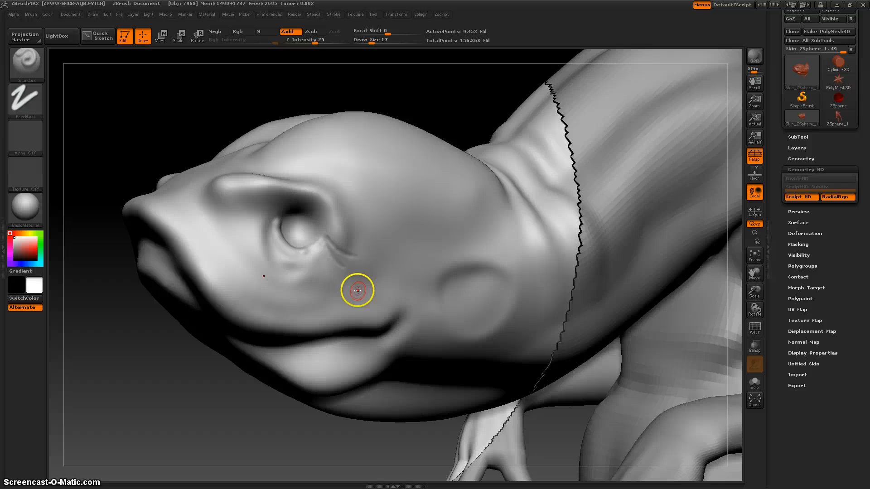
Step: Import the scales image from the skinnyLizMan textures folder as a texture
click(358, 13)
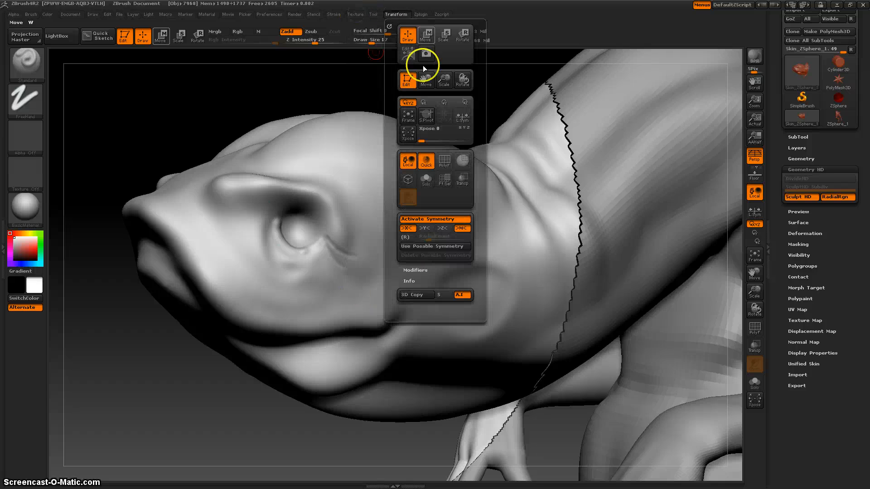
click(356, 14)
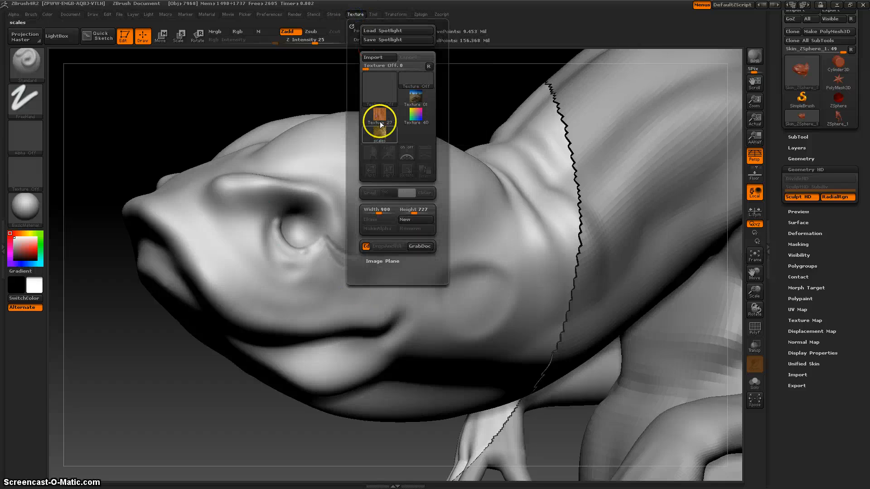
mouse_move(379, 132)
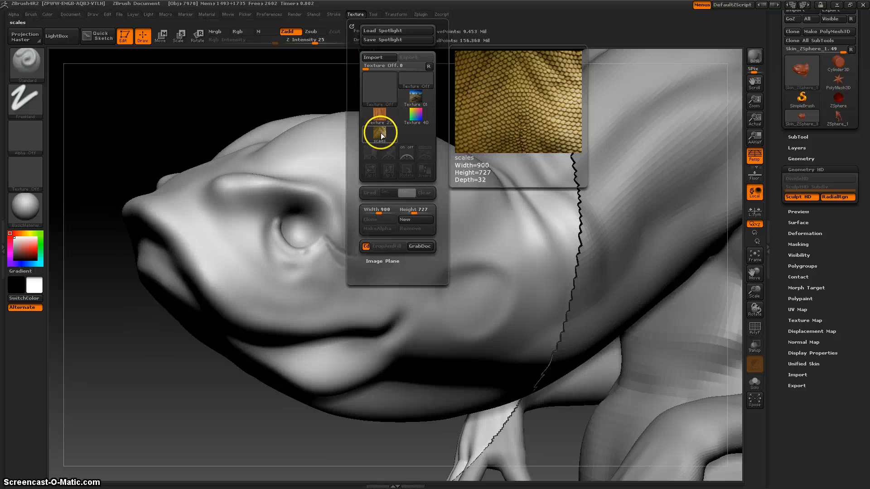
click(379, 57)
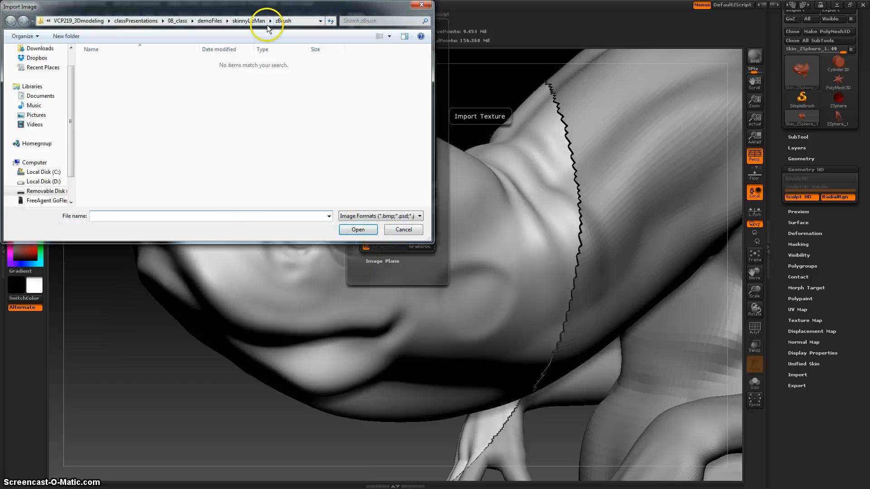
click(250, 20)
double_click(111, 71)
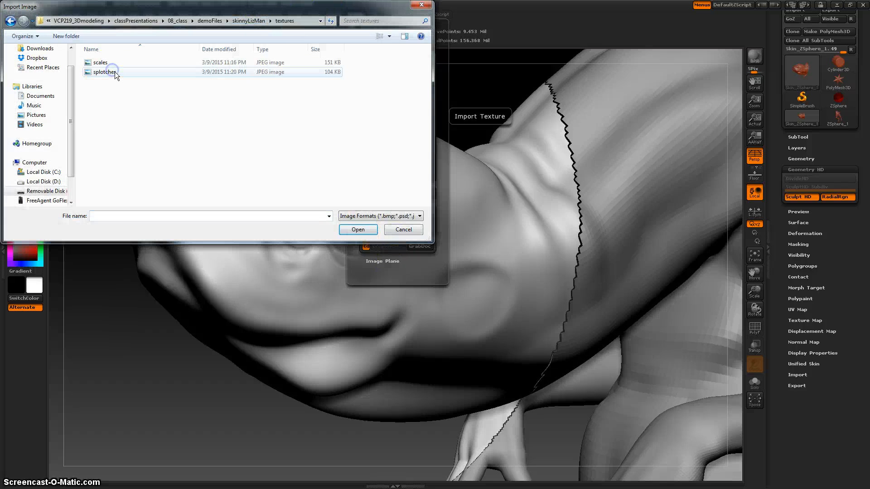
click(109, 64)
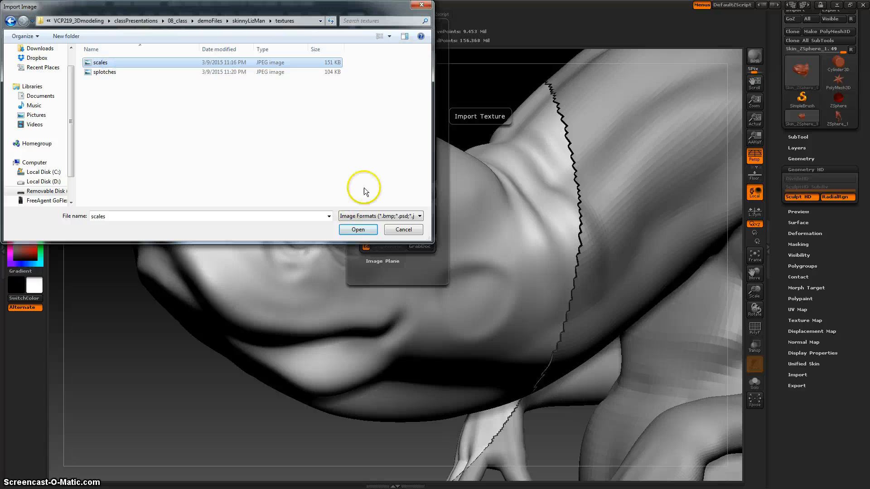
click(358, 229)
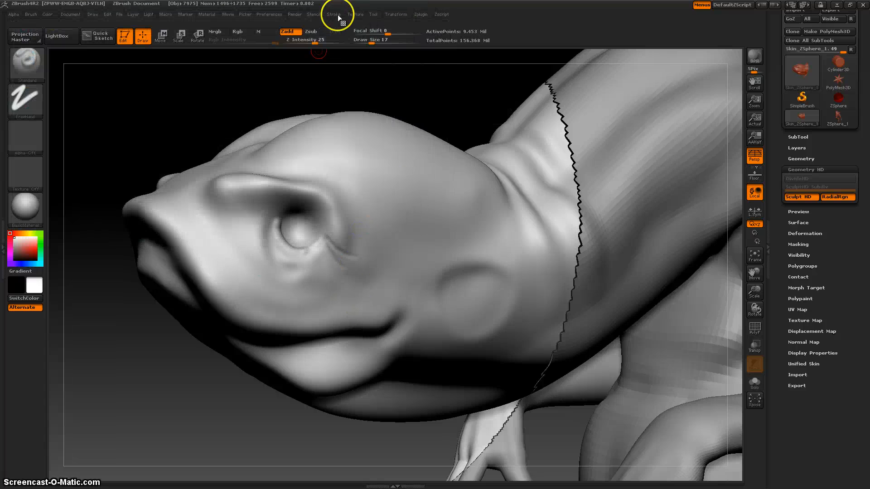
Step: Select the scales texture and add it to Spotlight
click(335, 14)
click(356, 14)
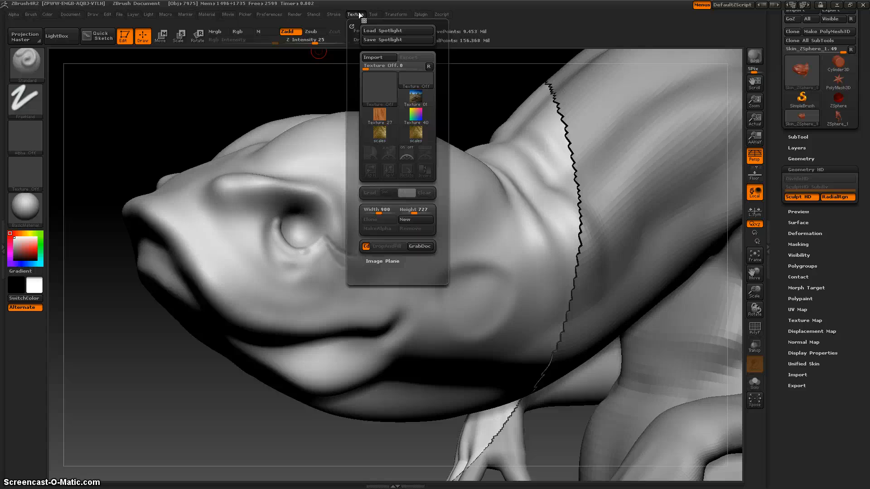
click(398, 133)
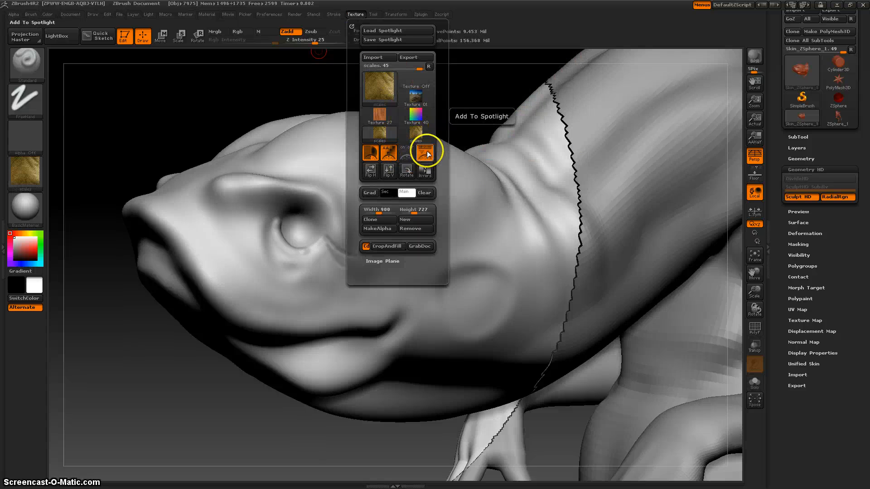
click(406, 156)
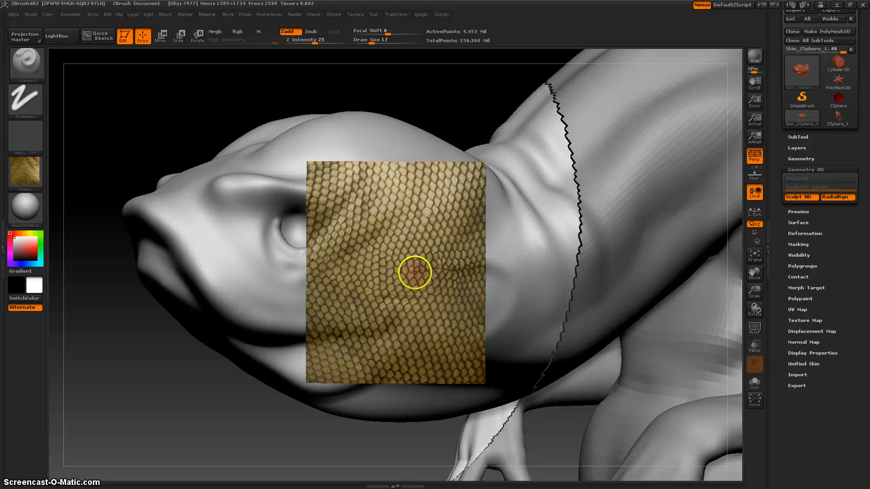
Step: Reposition, slightly rotate and enlarge the scales image in Spotlight so it covers most of the creature's head
key(z)
drag(417, 266, 431, 245)
key(z)
key(z)
drag(419, 167, 418, 137)
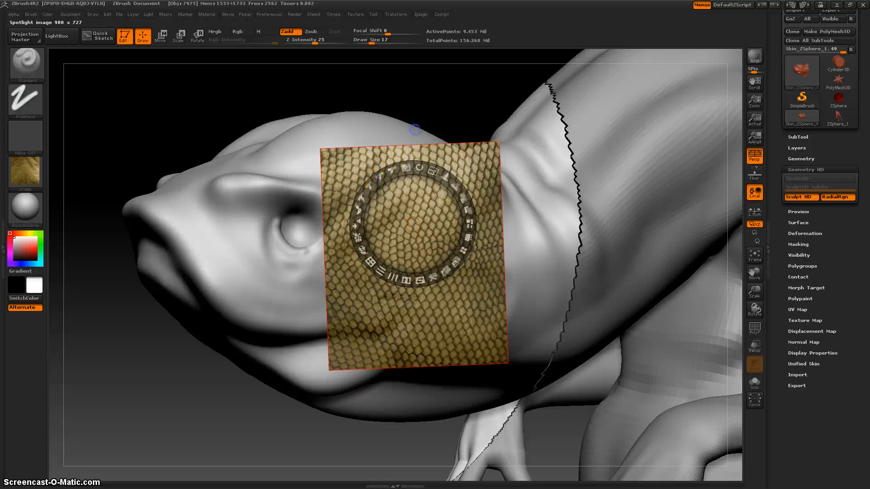
drag(431, 170, 475, 168)
drag(226, 423, 189, 365)
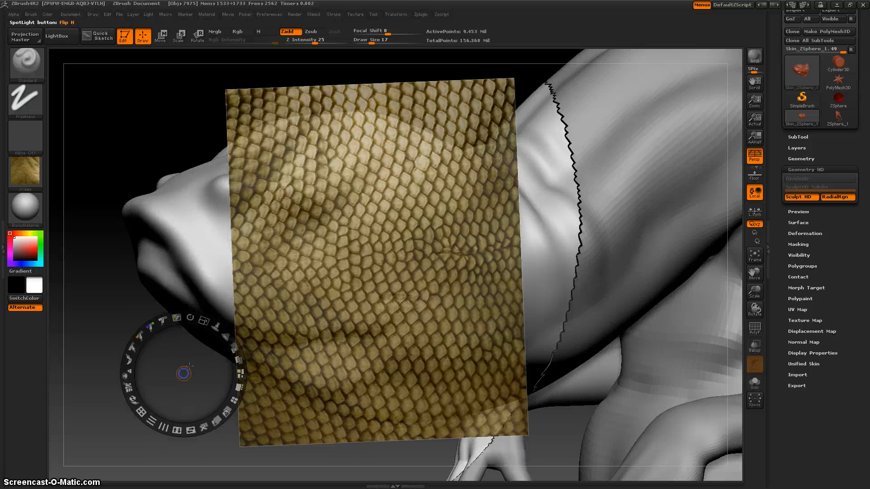
Step: Set the Draw Size to 127 and lower the Spotlight image's opacity so the head shows through it
key(z)
right_click(379, 242)
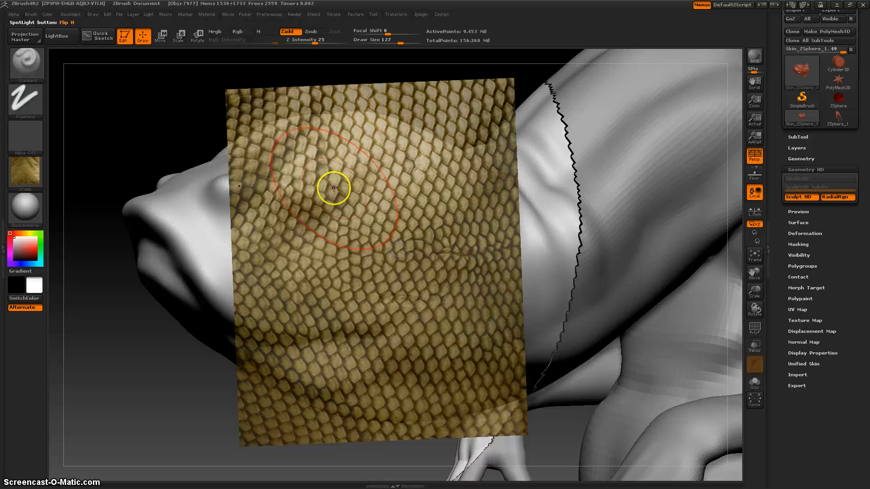
key(z)
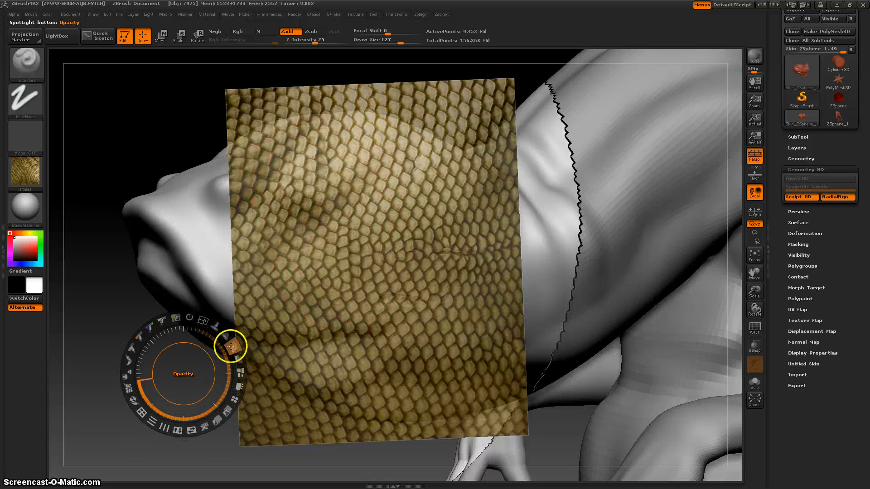
drag(234, 348, 212, 303)
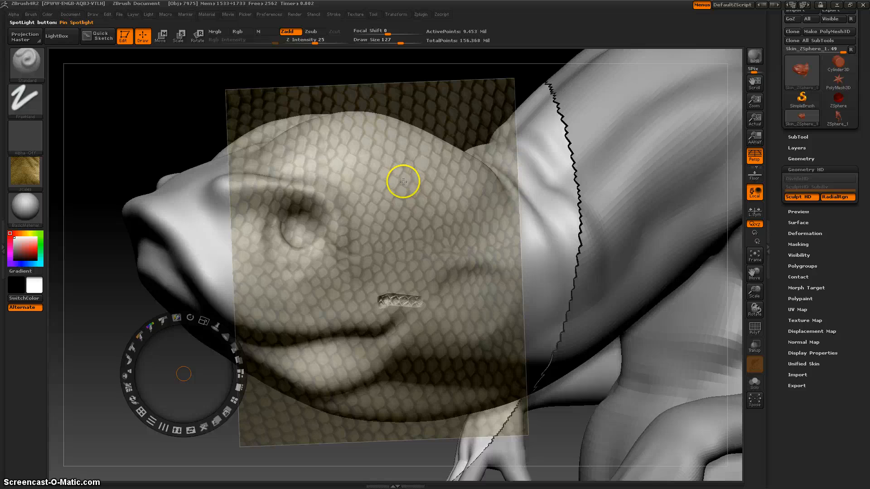
Step: Undo the test stroke, imprint the scales behind the eye at Z Intensity 3 and Draw Size 92, and hide Spotlight
mouse_move(359, 167)
mouse_down()
mouse_move(367, 177)
mouse_move(358, 167)
mouse_move(338, 178)
mouse_move(429, 188)
mouse_move(397, 238)
mouse_up()
key(z)
key(ctrl+z)
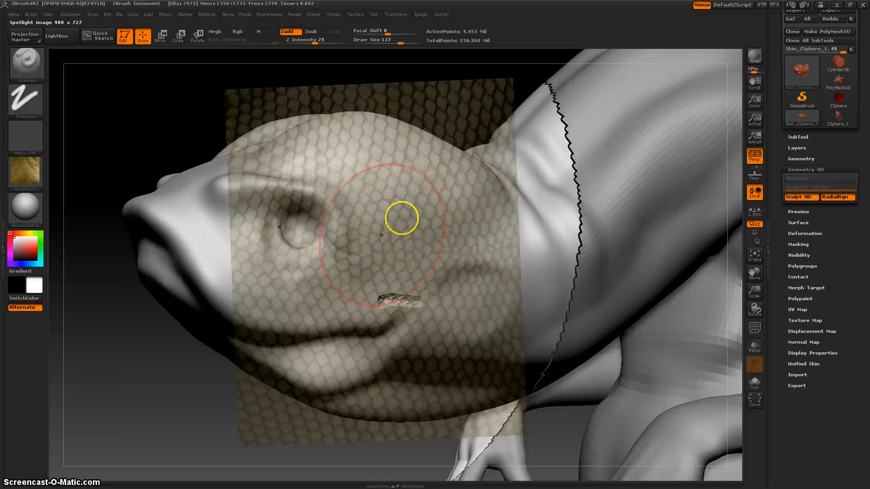
key(space)
mouse_move(389, 224)
mouse_down()
mouse_move(376, 225)
mouse_move(368, 253)
mouse_move(356, 255)
mouse_up()
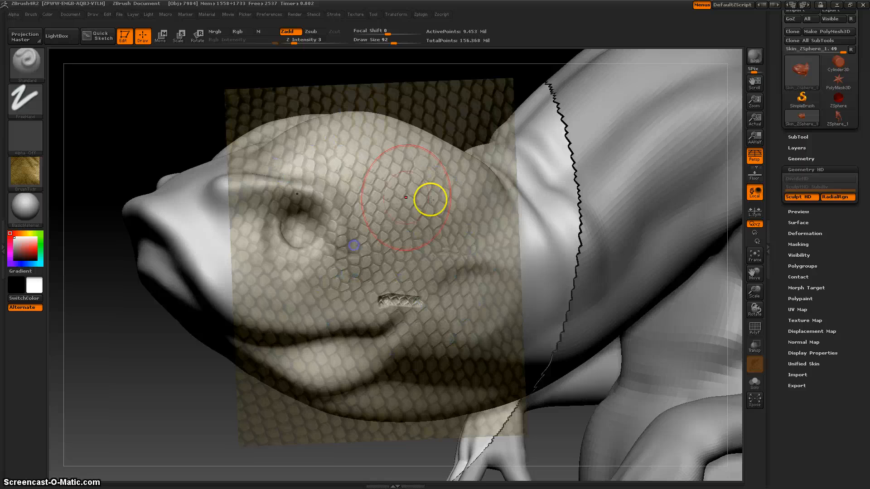
key(z)
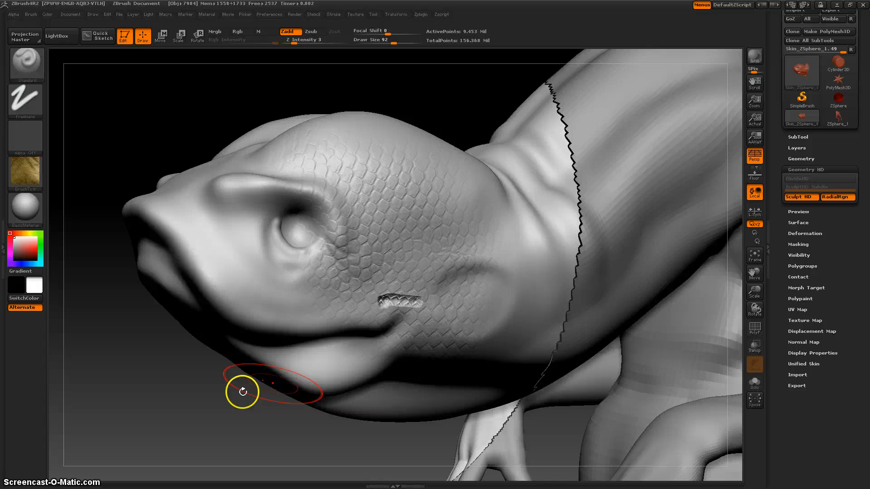
drag(239, 392, 215, 404)
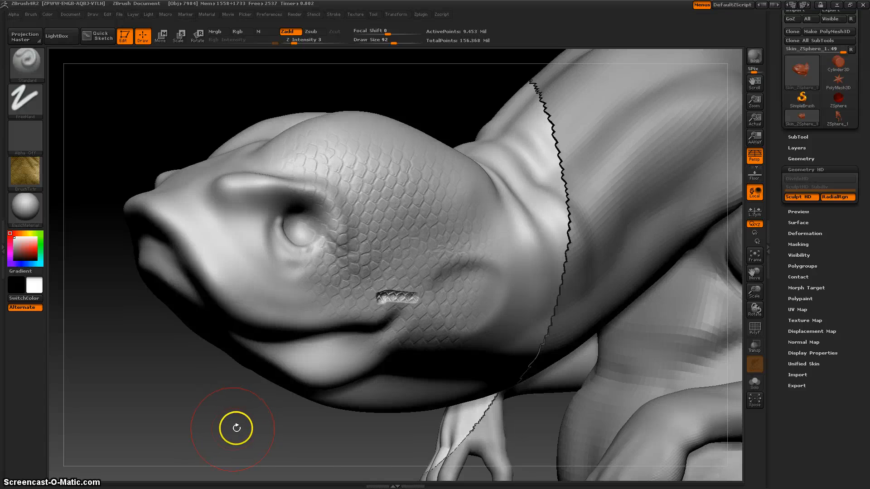
Step: Imprint the Spotlight scales over the top of the creature's head, then hide Spotlight and inspect the head
mouse_move(234, 425)
mouse_down()
mouse_move(192, 375)
mouse_move(188, 404)
mouse_move(141, 416)
mouse_up()
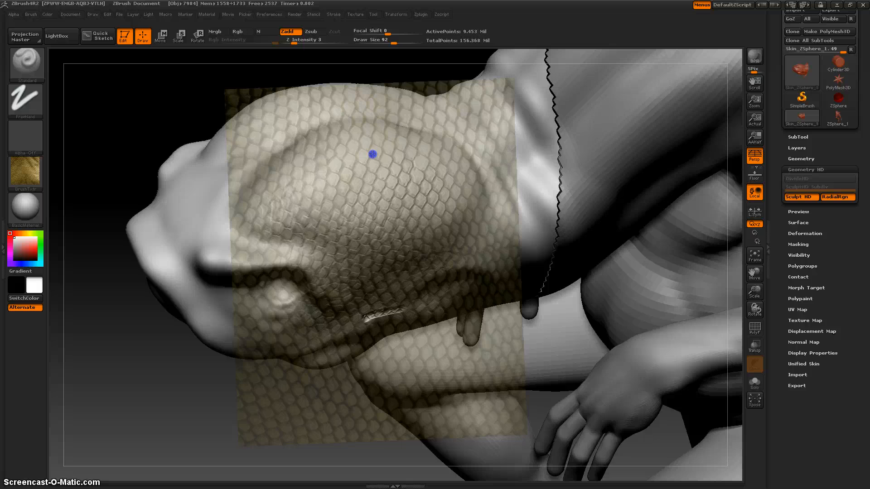
key(shift+z)
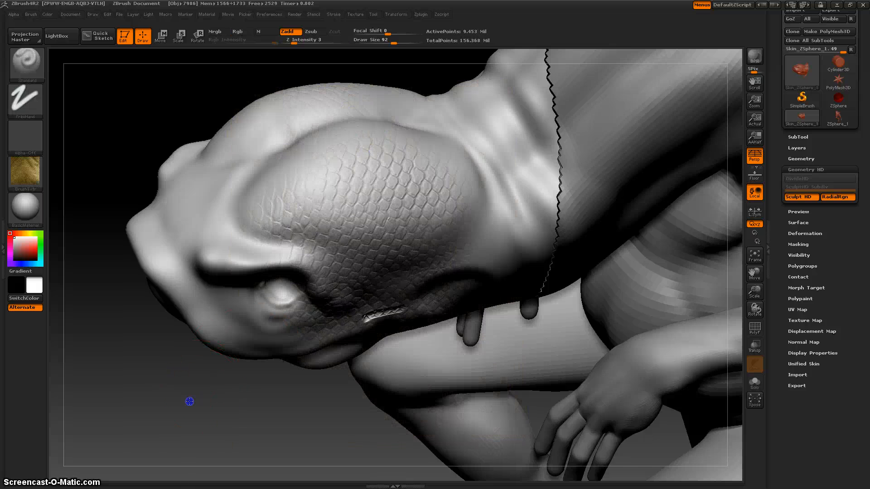
drag(189, 401, 188, 368)
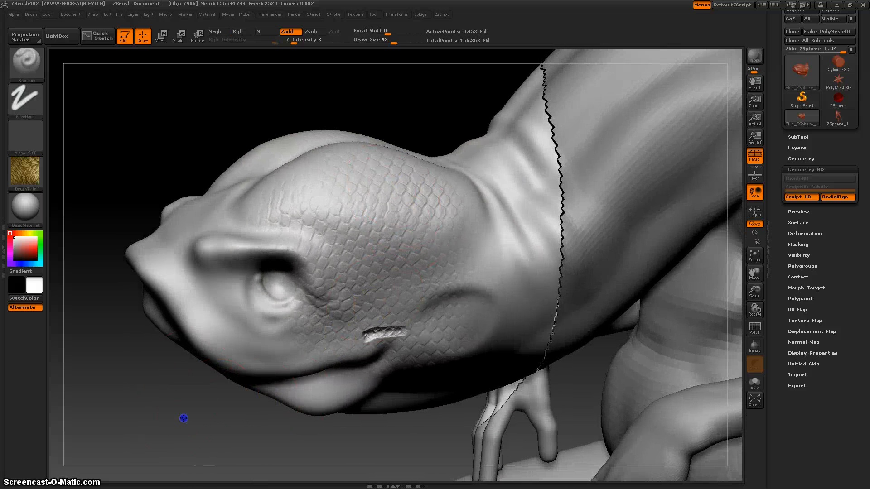
mouse_move(183, 418)
mouse_down()
mouse_move(184, 409)
mouse_move(209, 414)
mouse_move(300, 391)
mouse_move(181, 420)
mouse_move(158, 400)
mouse_move(164, 408)
mouse_move(207, 340)
mouse_move(177, 365)
mouse_up()
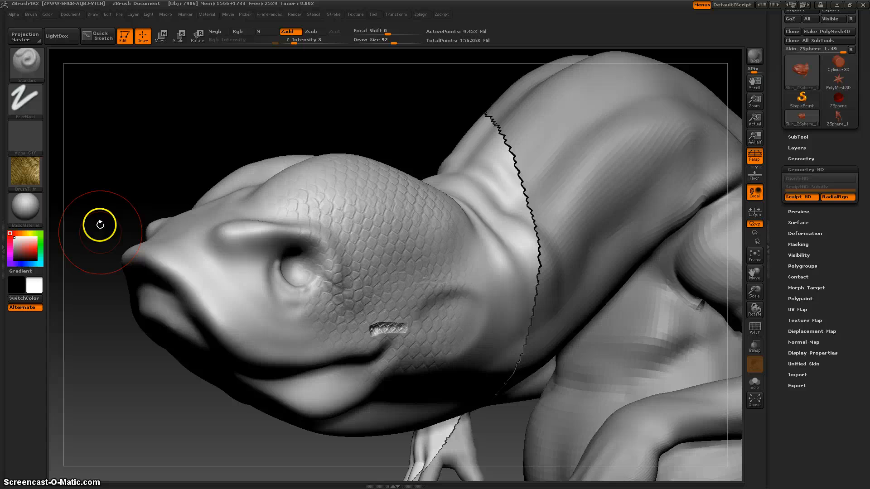
Step: Clear the current texture and assign the vertical crease pattern Alpha 58 to the Standard brush
click(27, 173)
click(72, 183)
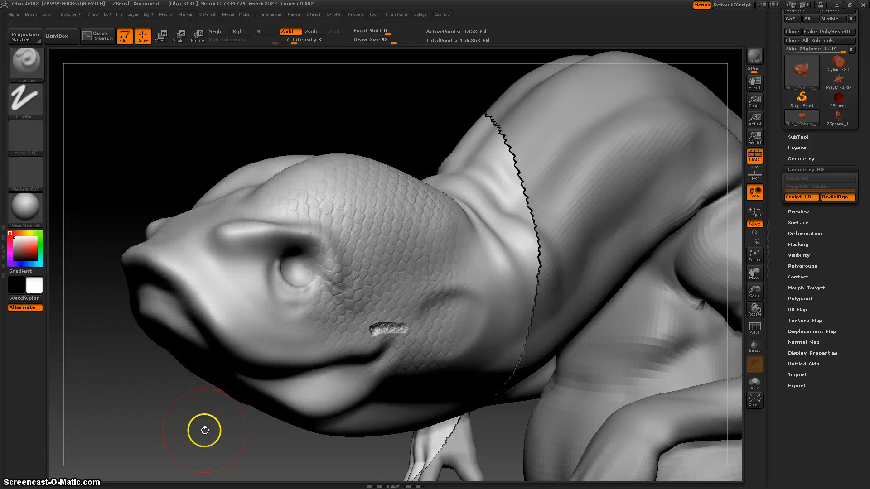
drag(204, 430, 197, 429)
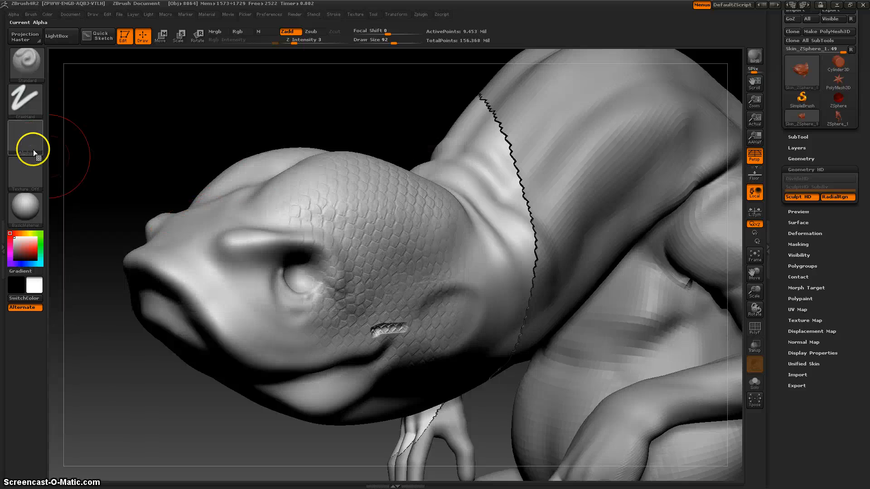
click(27, 139)
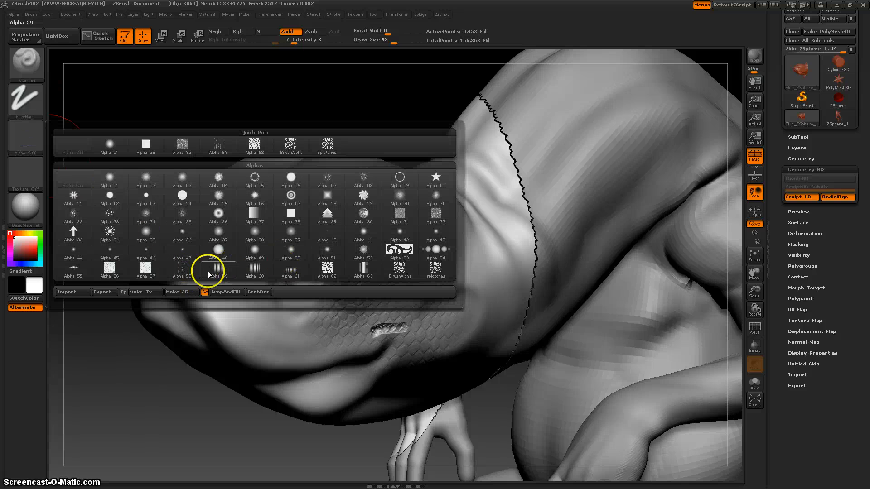
click(182, 270)
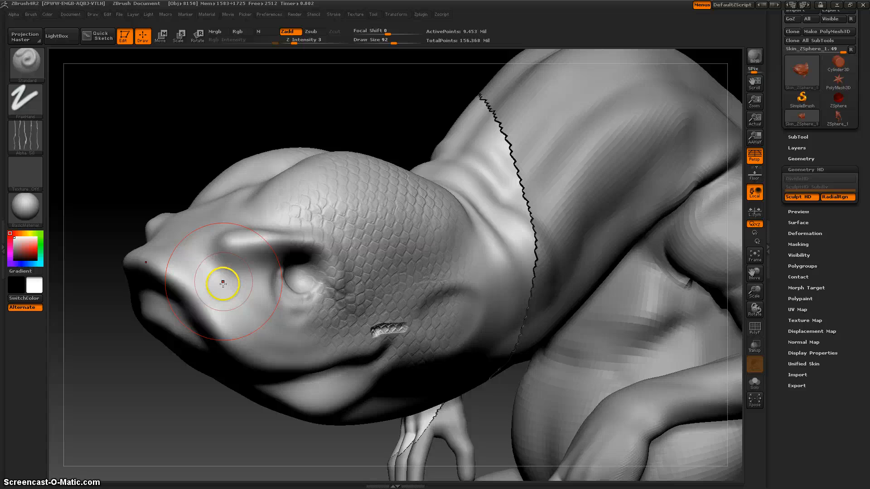
Step: Set the Draw Size to 63 and sculpt fine skin wrinkles on the cheek and around the eye
key(space)
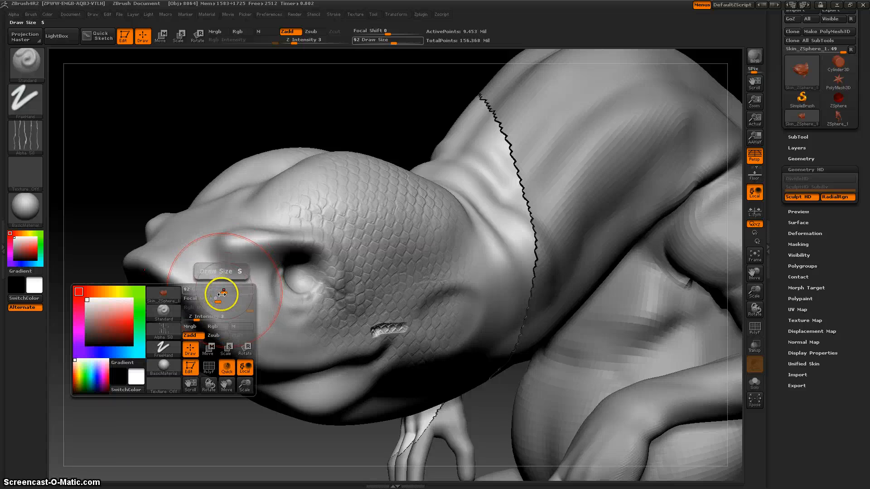
drag(222, 294, 213, 295)
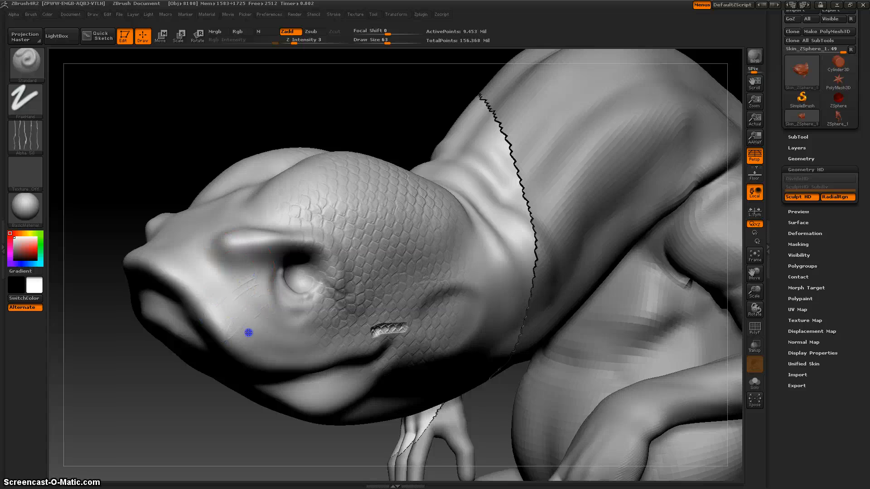
key(ctrl)
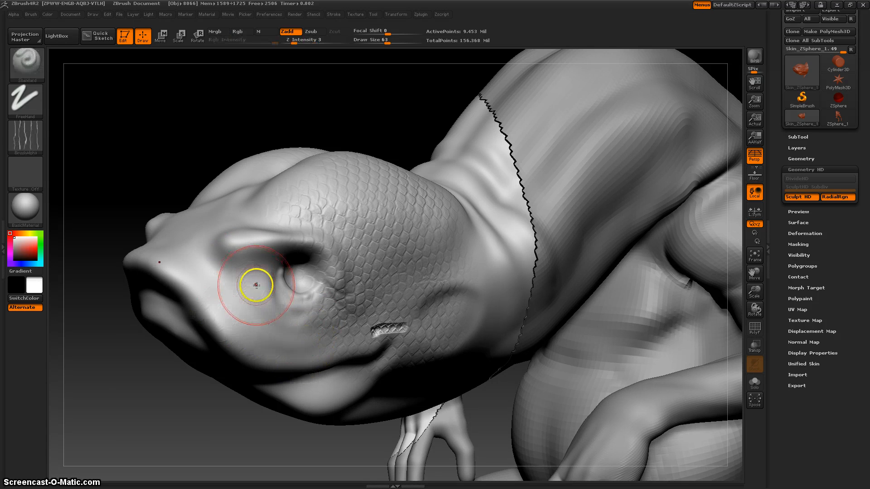
right_click(289, 295)
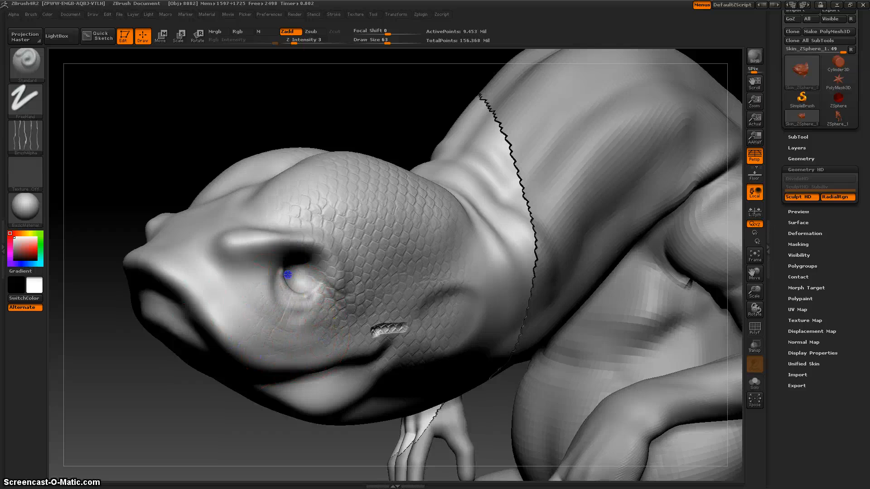
mouse_move(223, 425)
mouse_down()
mouse_move(206, 415)
mouse_move(220, 413)
mouse_up()
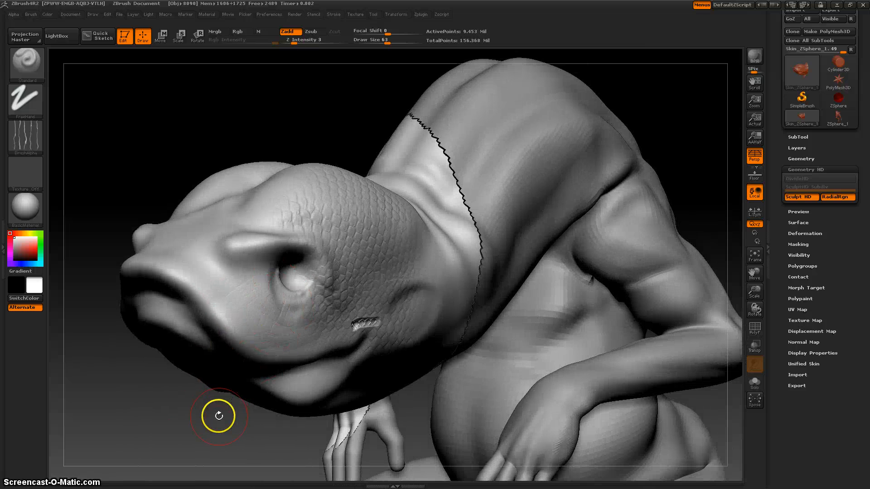
Step: Look through the alphas in LightBox and close it
click(62, 37)
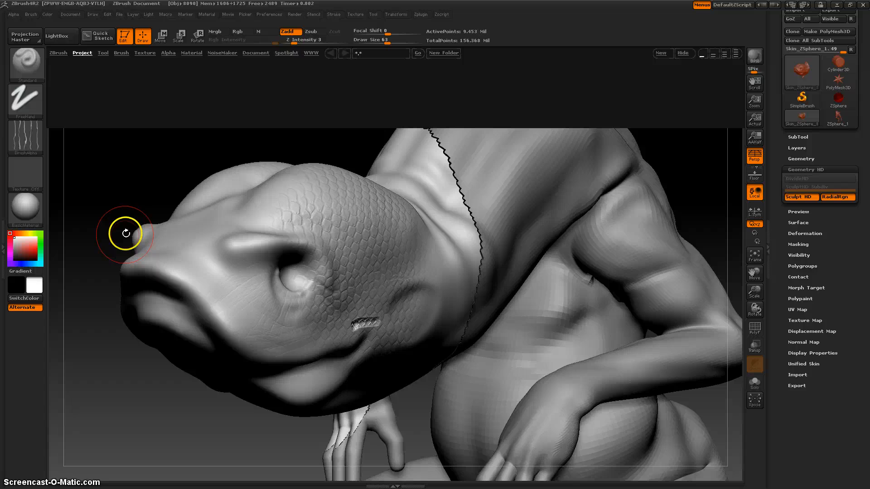
click(173, 53)
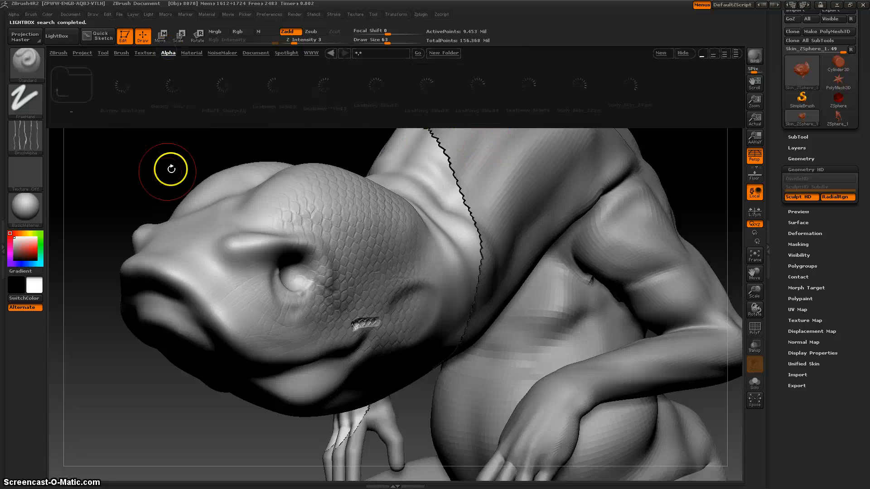
click(58, 35)
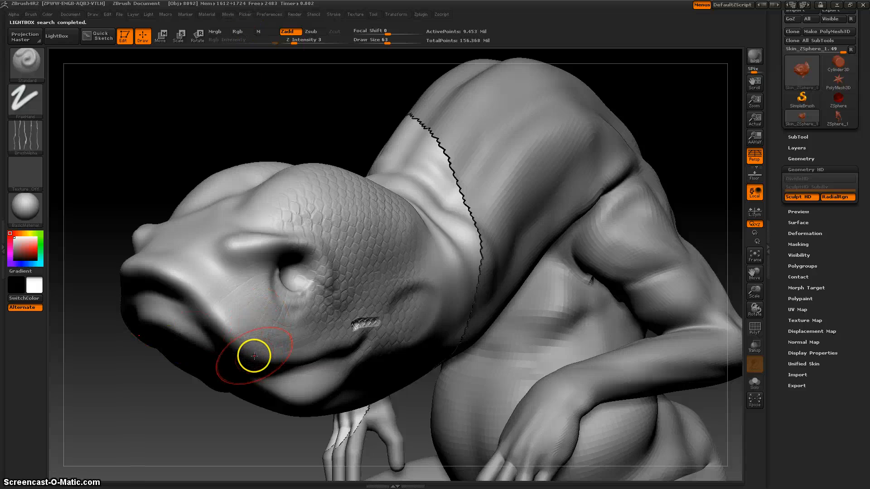
Step: Switch to Corel PaintShop Pro X5 and hide the splotch pattern layer, Raster 2, in the splotches image
click(850, 4)
mouse_move(241, 483)
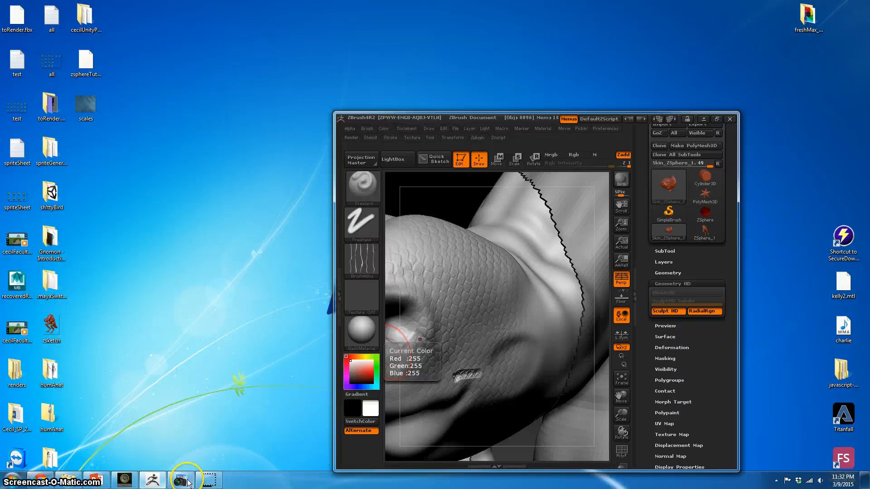
click(181, 481)
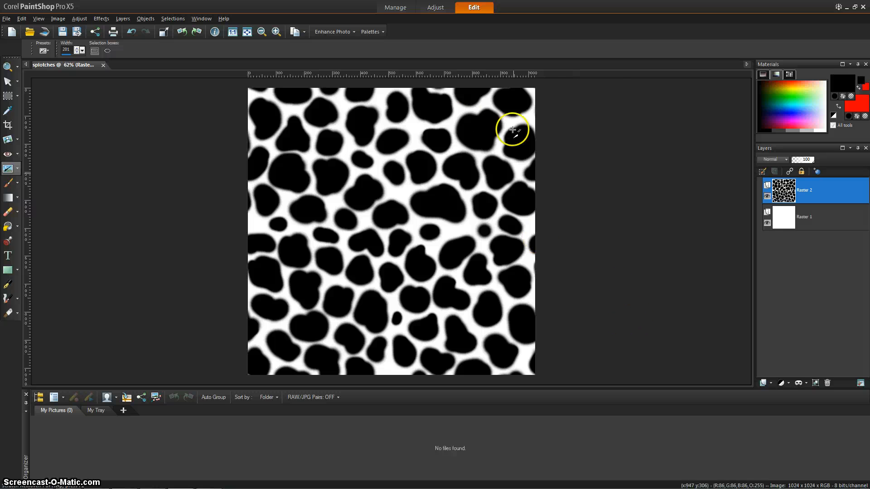
click(767, 195)
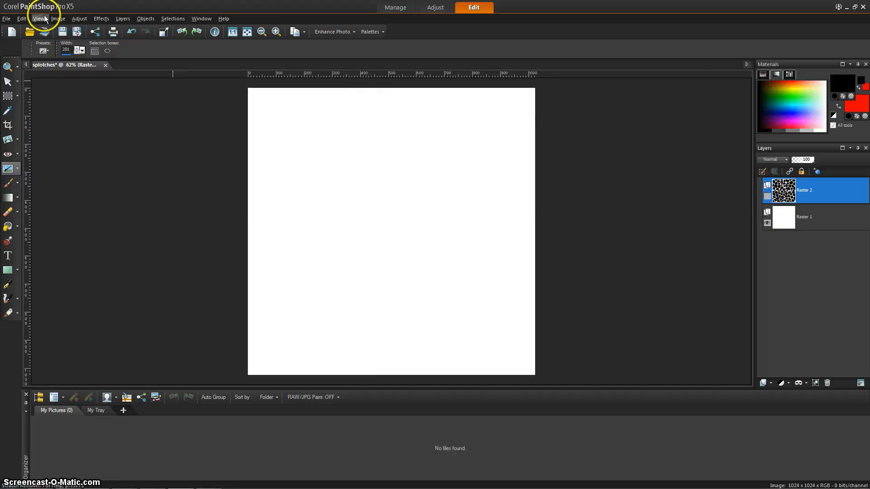
Step: Undock the Tool Options palette and place it just above the canvas
click(61, 19)
mouse_move(123, 19)
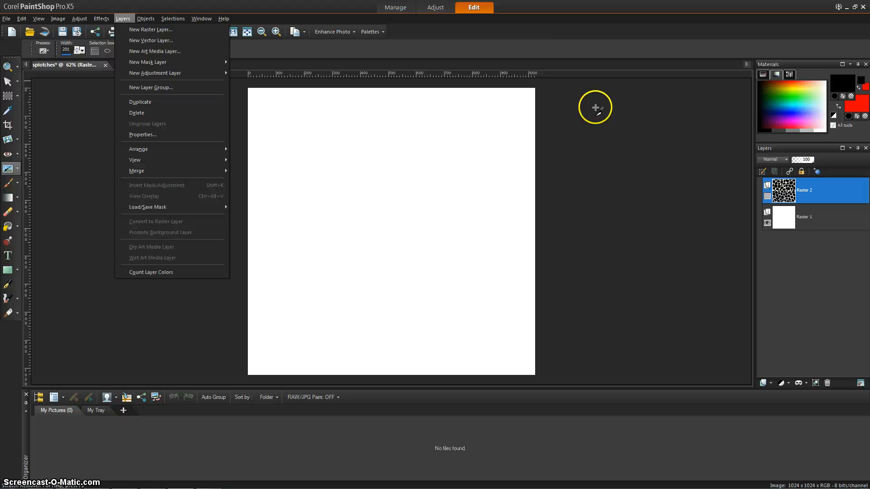
drag(612, 48, 604, 105)
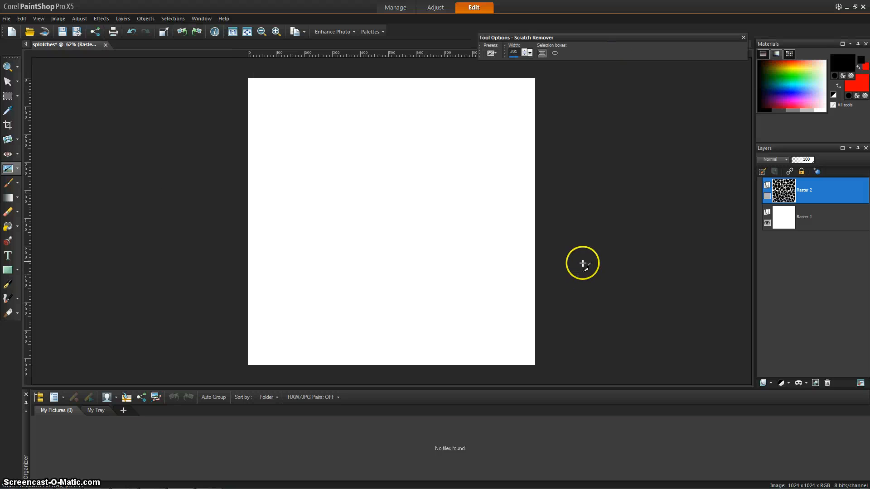
drag(719, 39, 390, 44)
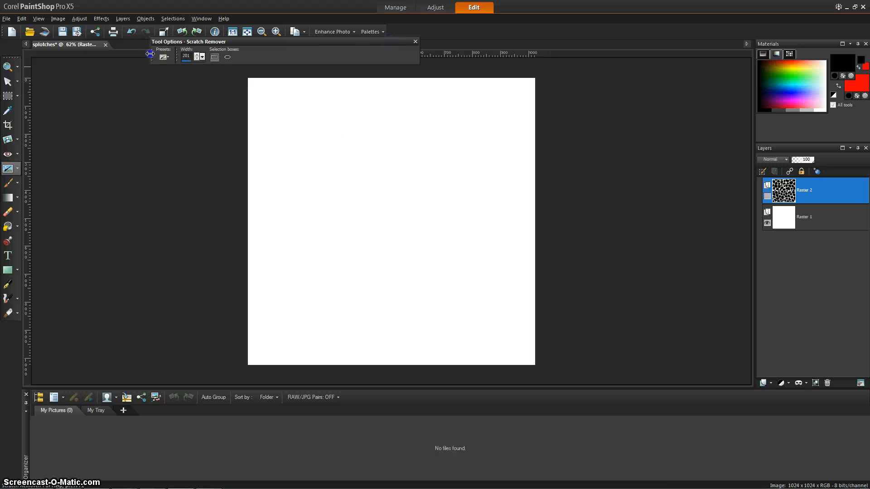
drag(150, 54, 135, 42)
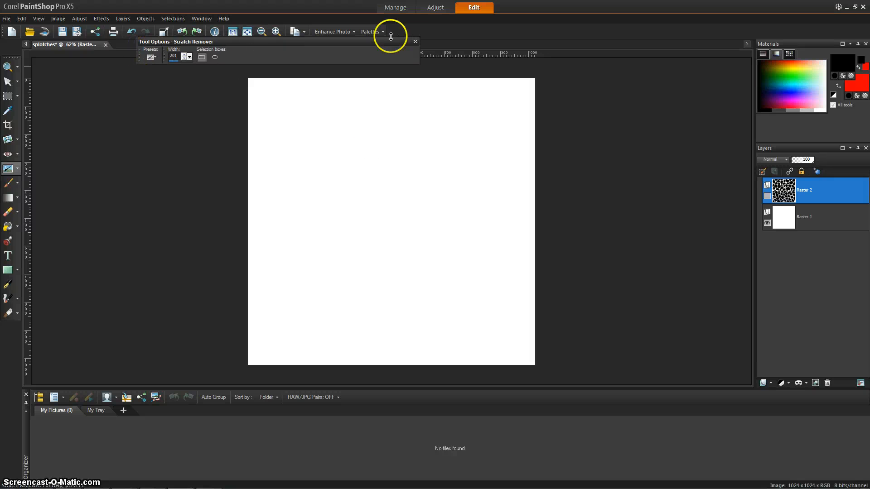
drag(390, 41, 596, 34)
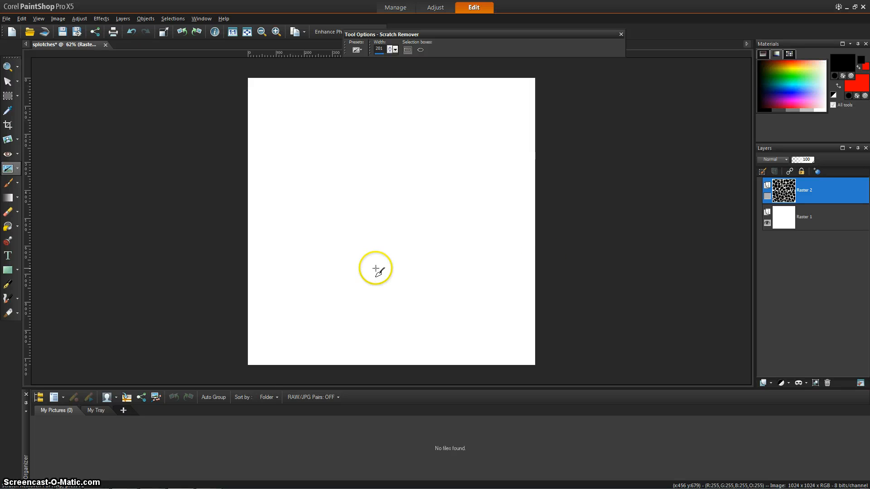
Step: Activate the Paint Brush, undo the test stroke and add a new raster layer with default settings
click(7, 183)
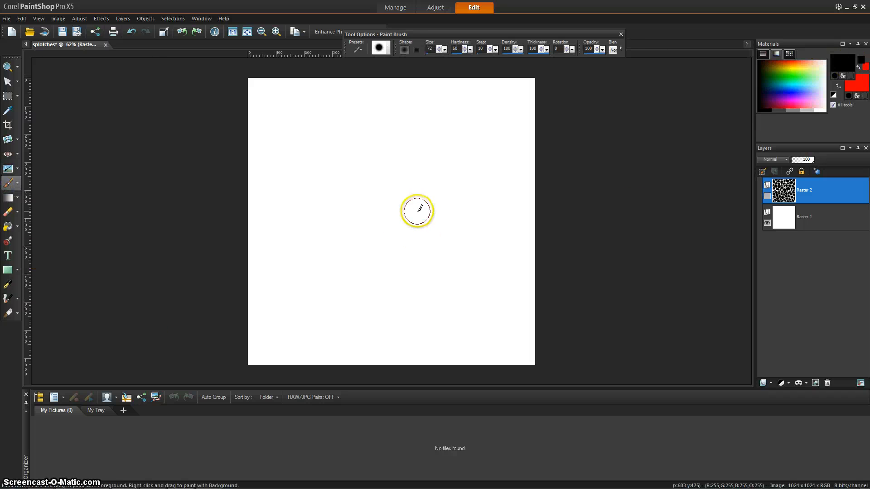
mouse_move(435, 222)
mouse_down()
mouse_move(455, 223)
mouse_move(445, 253)
mouse_up()
key(ctrl+z)
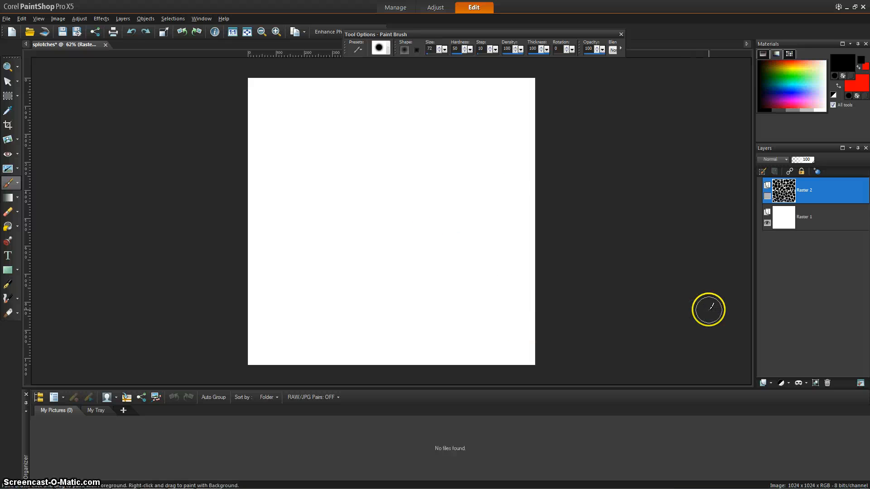
click(774, 385)
click(783, 398)
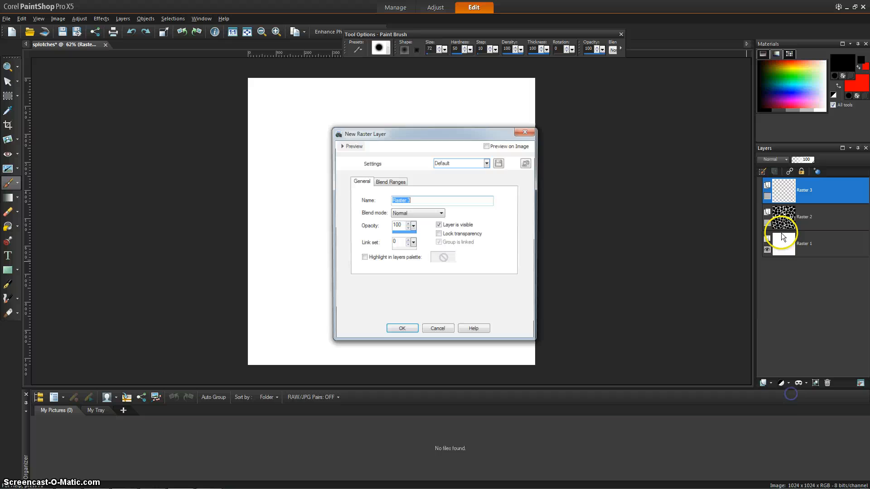
click(412, 334)
Step: Paint irregular black splotches across the whole canvas on the new layer with the size 72 brush
drag(397, 169, 398, 190)
mouse_move(327, 226)
mouse_down()
mouse_move(311, 202)
mouse_move(340, 237)
mouse_up()
mouse_move(398, 247)
mouse_down()
mouse_move(412, 233)
mouse_move(456, 233)
mouse_up()
drag(492, 150, 465, 120)
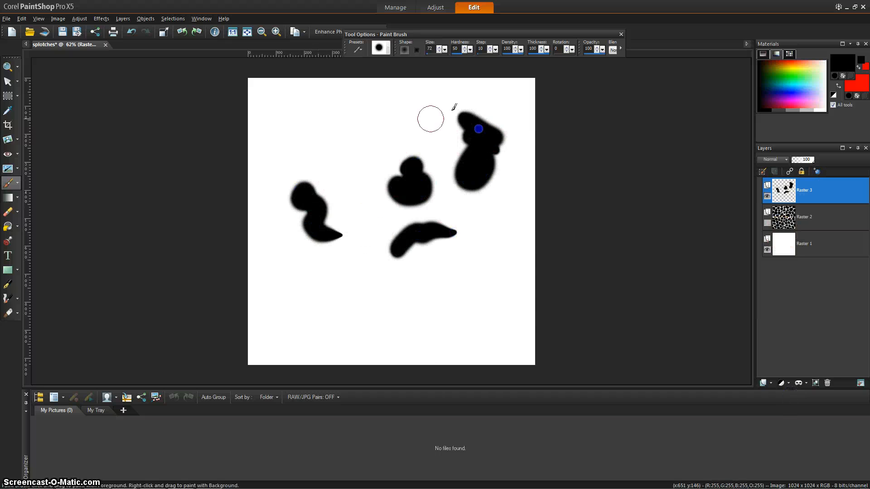
mouse_move(387, 130)
mouse_down()
mouse_move(292, 111)
mouse_move(326, 148)
mouse_up()
drag(369, 216, 358, 284)
drag(275, 299, 317, 335)
drag(390, 335, 461, 309)
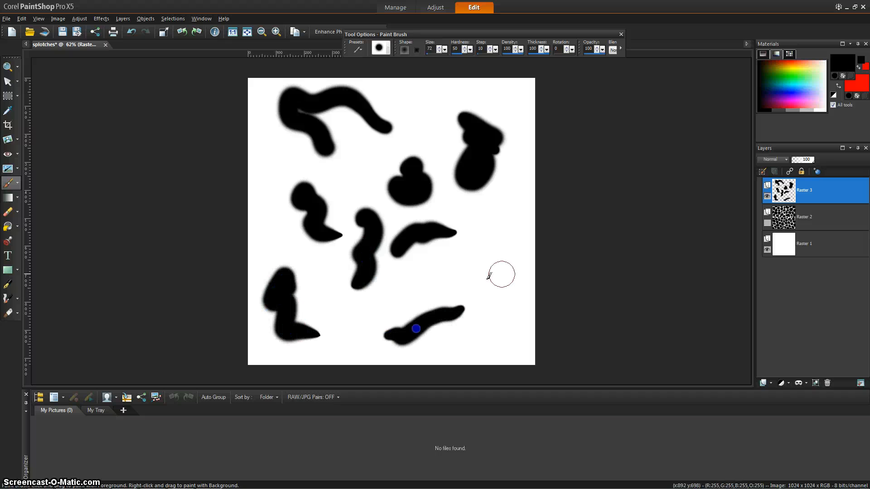
drag(511, 281, 503, 339)
mouse_move(498, 243)
mouse_down()
mouse_move(507, 213)
mouse_move(446, 285)
mouse_up()
drag(419, 123, 419, 107)
drag(362, 182, 315, 168)
drag(271, 135, 270, 147)
mouse_move(276, 213)
mouse_down()
mouse_move(278, 198)
mouse_move(259, 242)
mouse_up()
drag(506, 172, 522, 98)
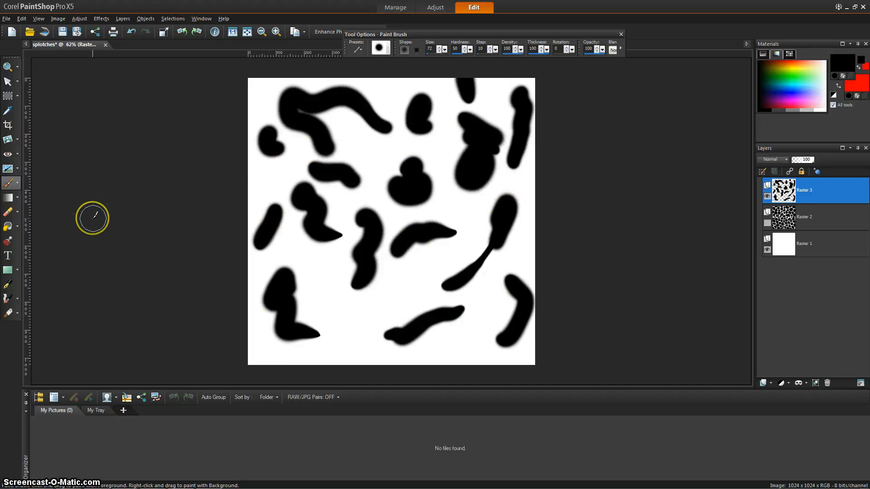
Step: Apply the Offset effect with 512 horizontal and 512 vertical offset and the Wrap edge mode
click(101, 19)
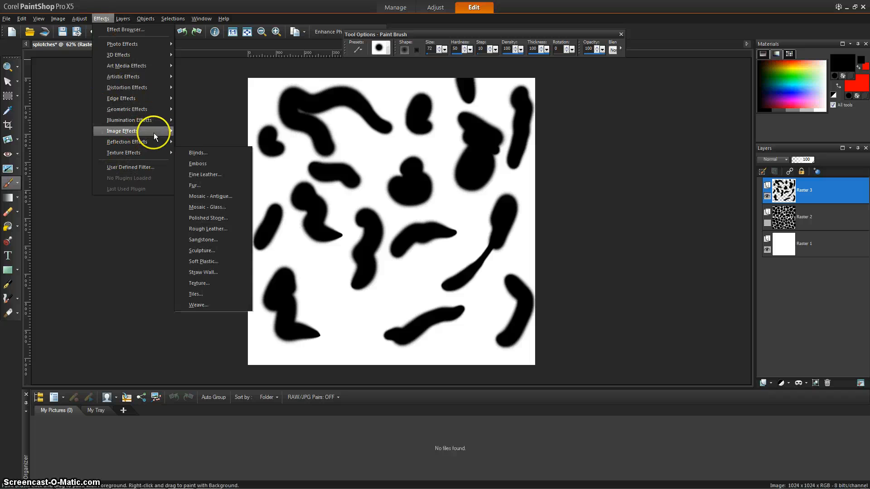
mouse_move(154, 134)
click(221, 135)
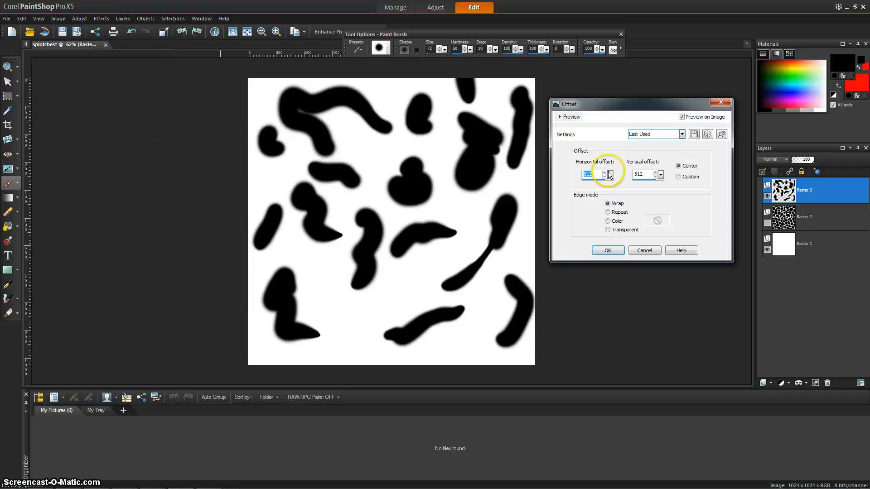
click(607, 250)
Step: Complete the cut-off splotch at the horizontal seam and paint more black splotches in the gaps along the middle
mouse_move(330, 230)
mouse_down()
mouse_move(320, 234)
mouse_move(326, 224)
mouse_up()
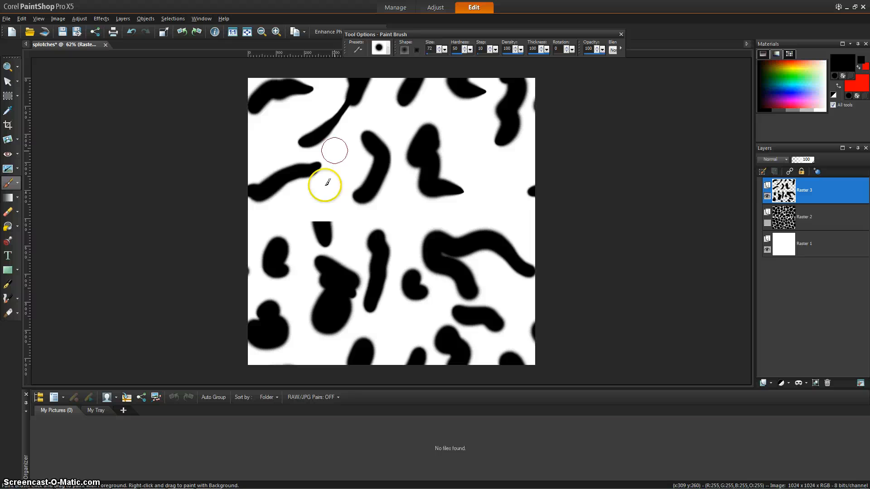
drag(319, 214, 318, 227)
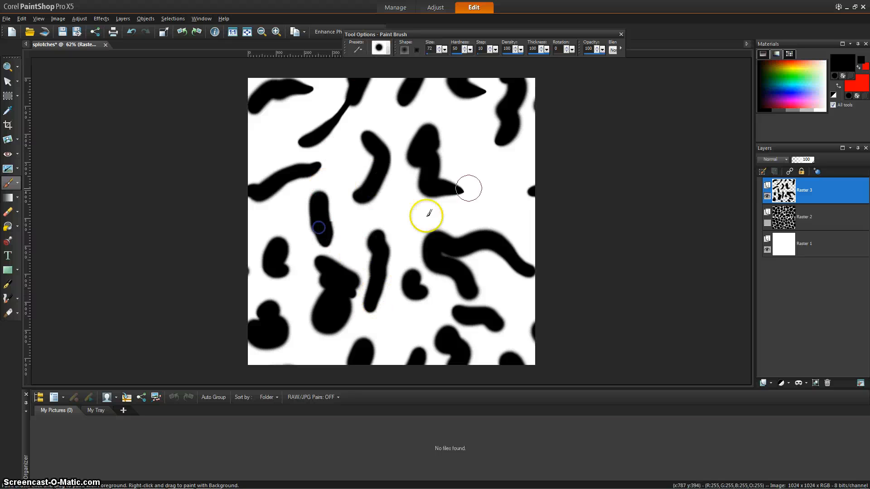
mouse_move(392, 209)
mouse_down()
mouse_move(390, 198)
mouse_move(397, 220)
mouse_up()
drag(481, 161, 509, 220)
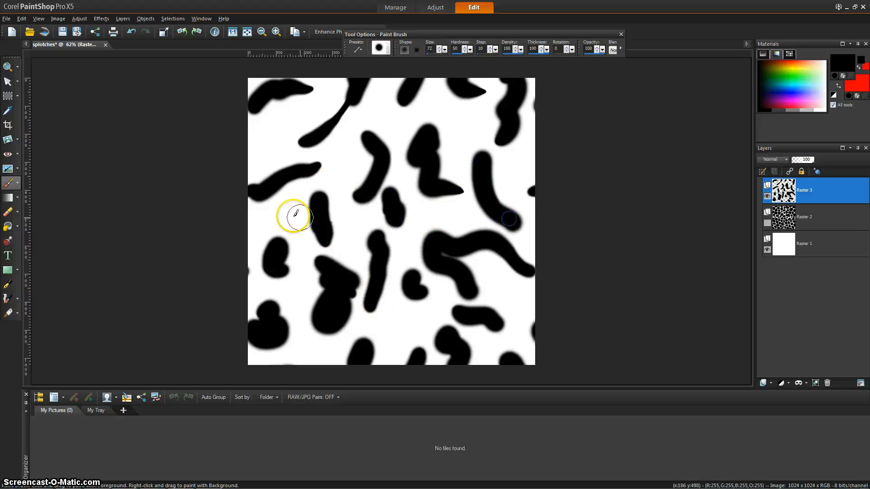
Step: Paint one more small black splotch in the gap and apply the Offset effect with 512 horizontal, 512 vertical and Wrap edge mode
drag(291, 214, 278, 211)
click(102, 18)
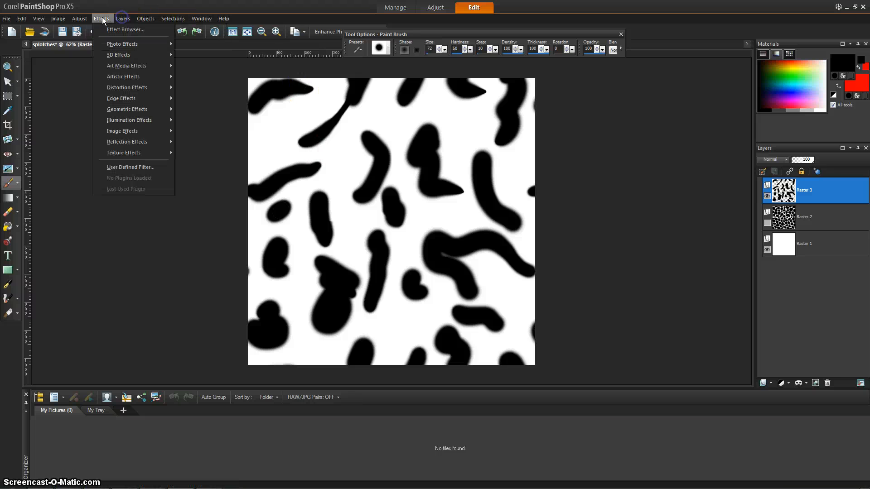
mouse_move(155, 131)
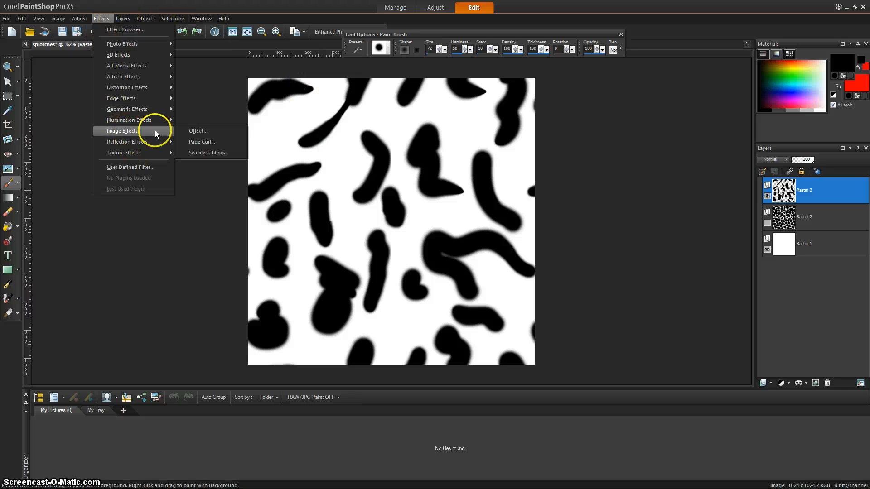
click(213, 132)
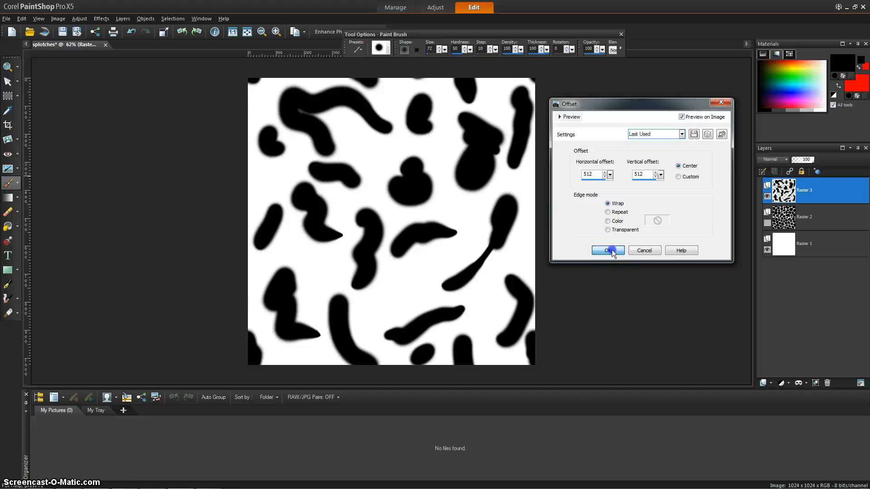
click(608, 250)
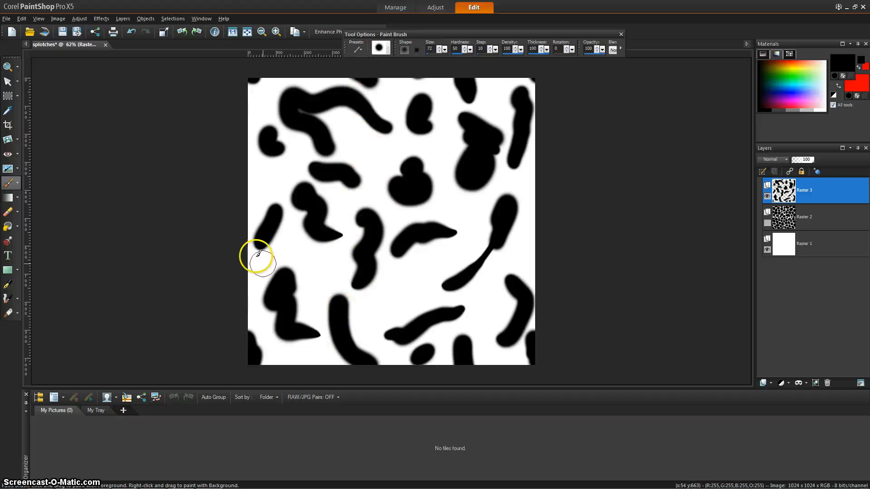
Step: Hide the Raster 3 layer and show the Raster 2 splotch layer, keeping the document open
click(101, 19)
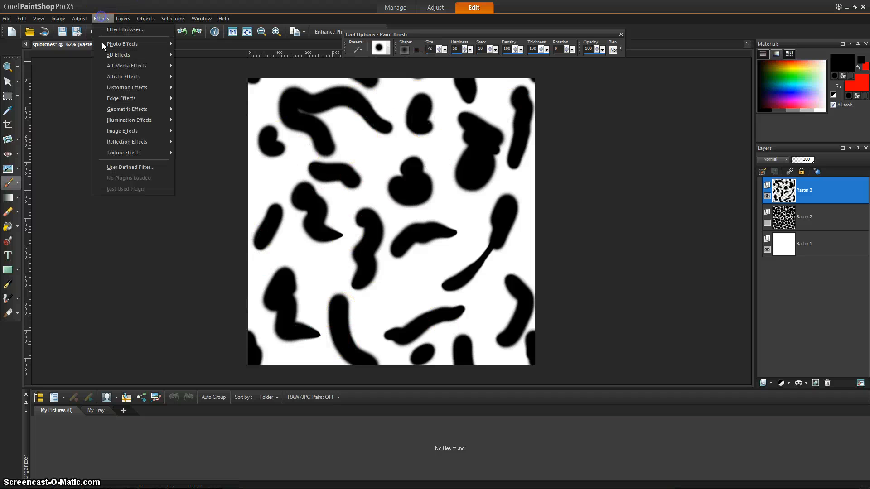
click(146, 142)
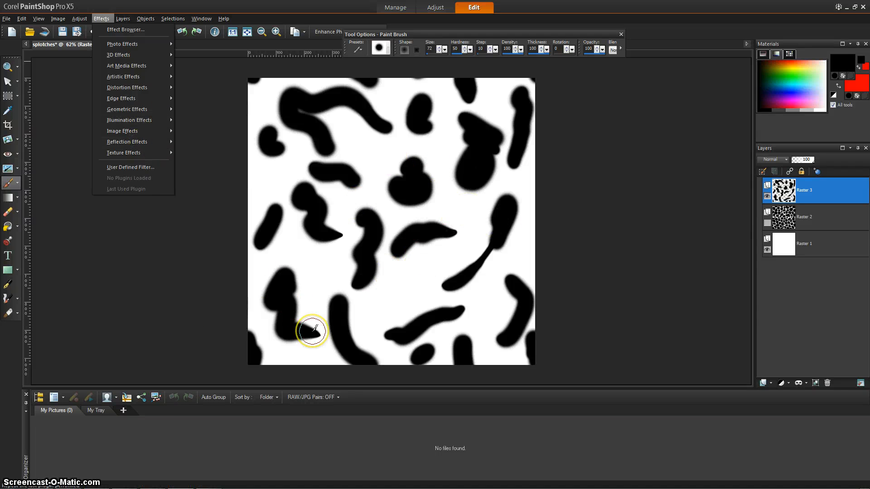
click(767, 197)
click(767, 223)
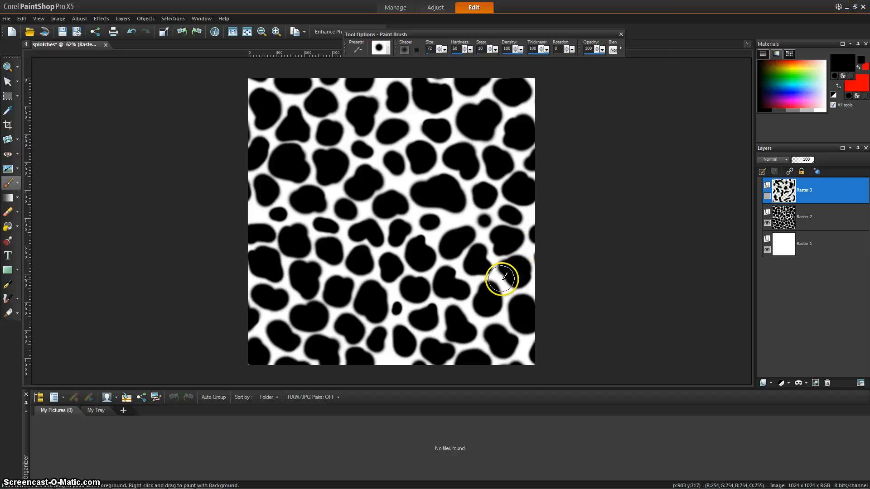
click(863, 7)
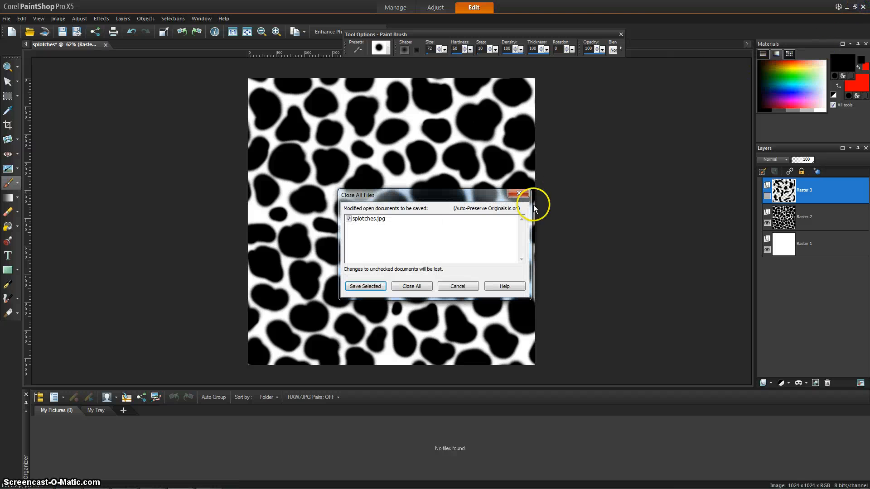
click(475, 285)
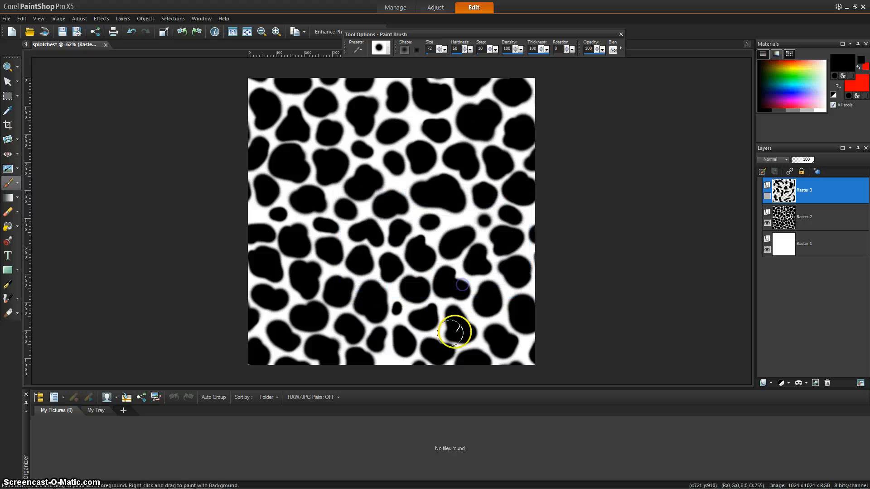
Step: Switch to ZBrush and import the splotches image from the textures folder as the brush alpha
mouse_move(322, 487)
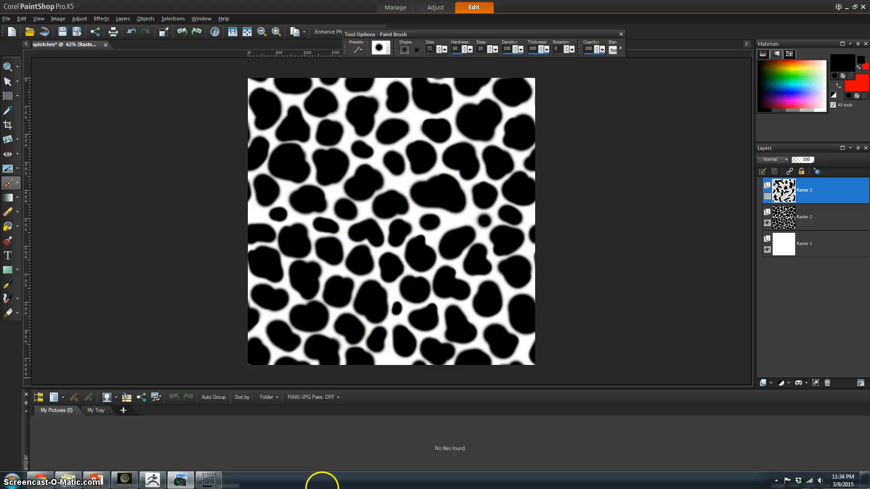
click(205, 480)
click(710, 113)
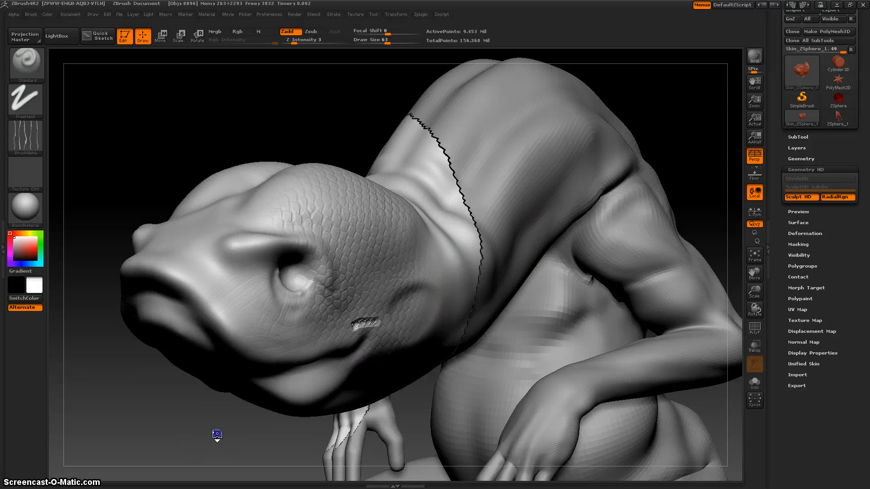
drag(217, 434, 246, 438)
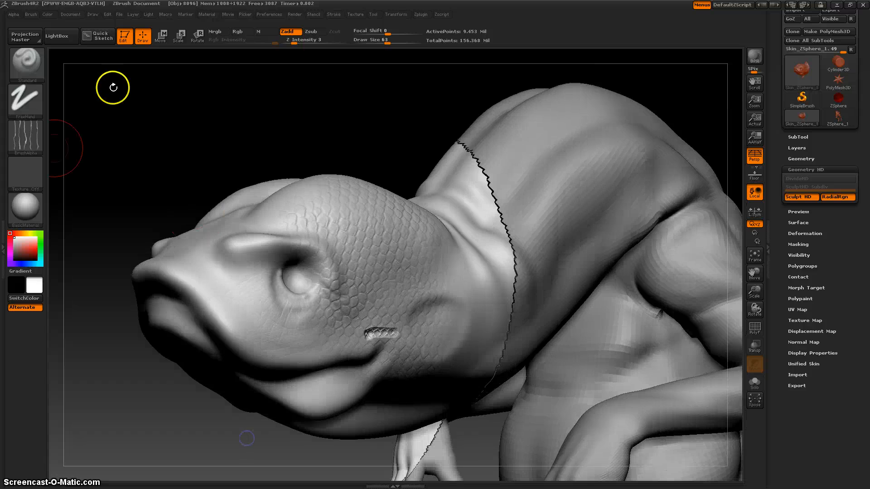
click(26, 132)
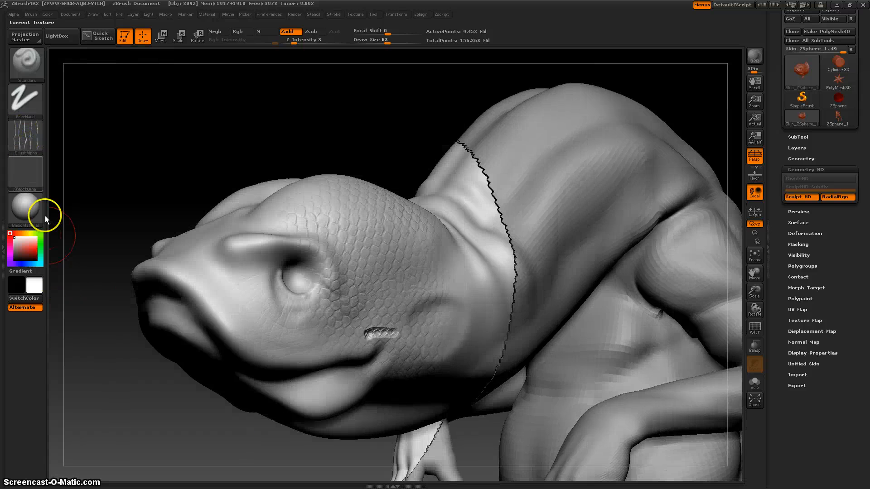
click(28, 135)
click(68, 292)
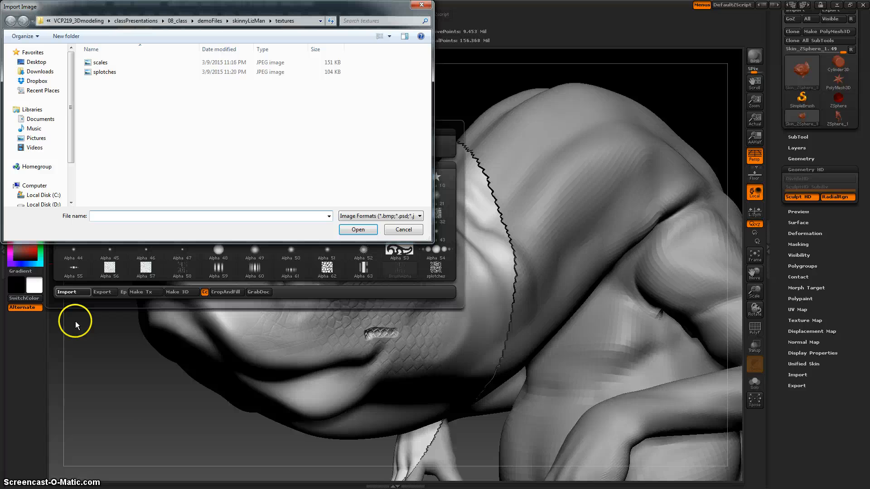
click(109, 72)
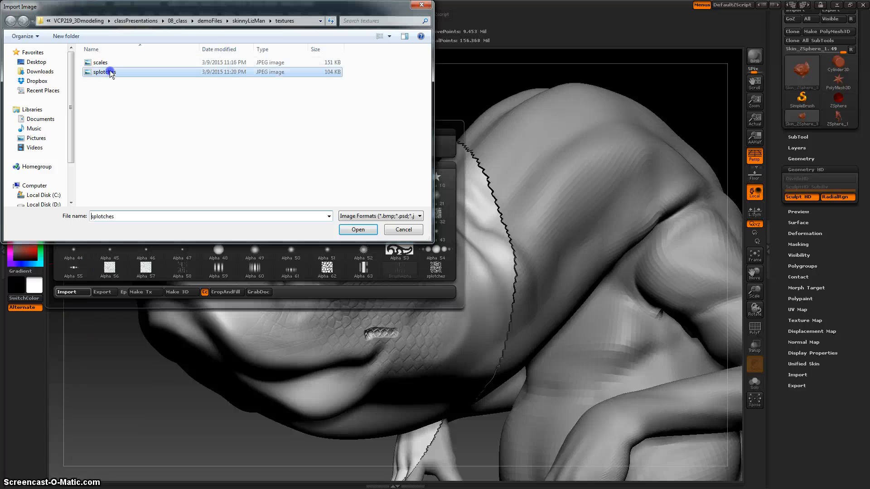
click(360, 232)
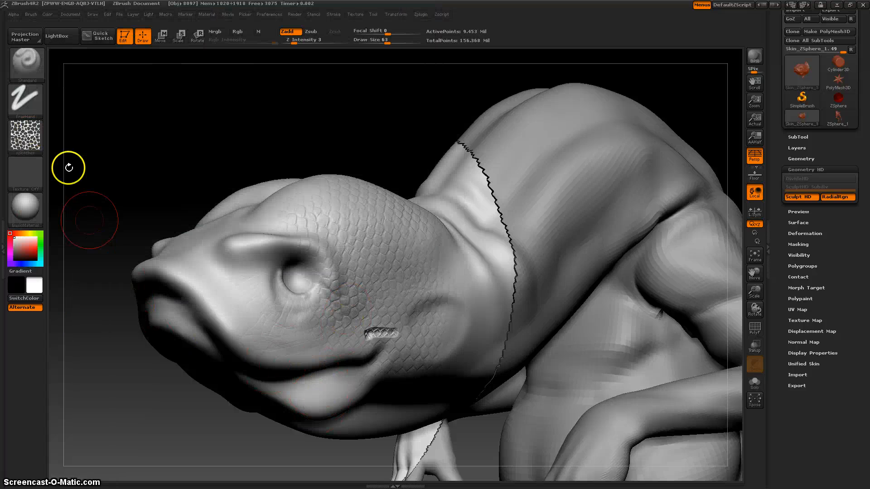
Step: Set the Standard brush to the DragRect stroke with a Z Intensity of 11
click(26, 99)
click(32, 102)
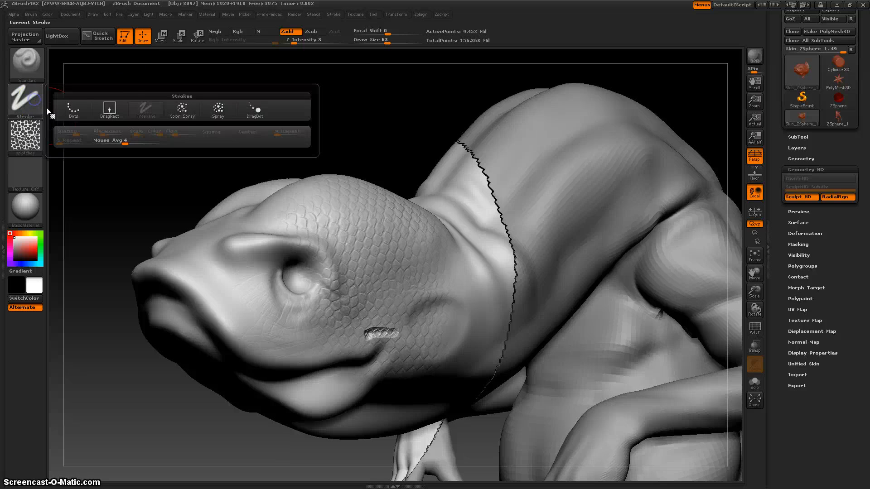
click(109, 112)
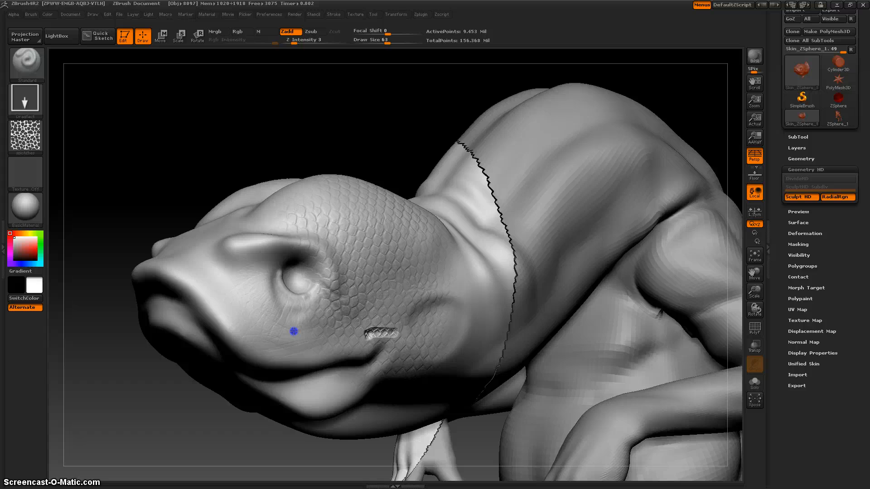
key(ctrl)
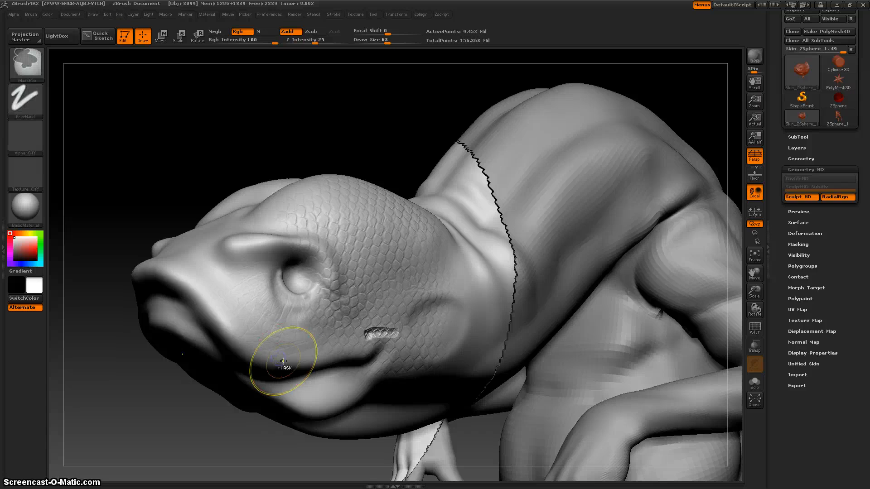
key(space)
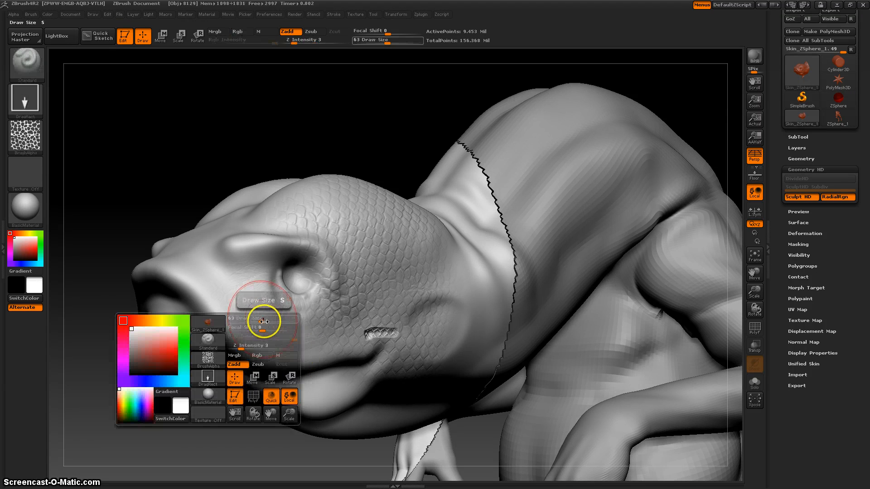
drag(243, 346, 253, 349)
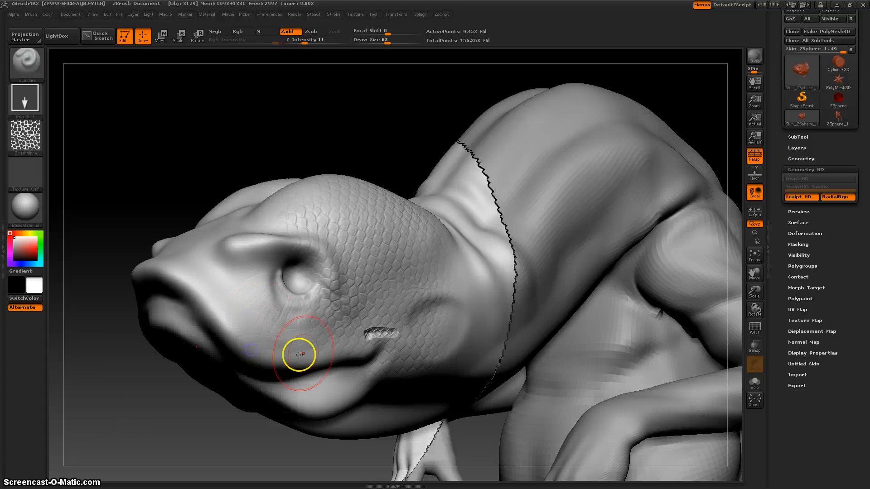
Step: Stamp the splotches alpha once on the side of the head near the neck and undo it
drag(278, 428, 257, 428)
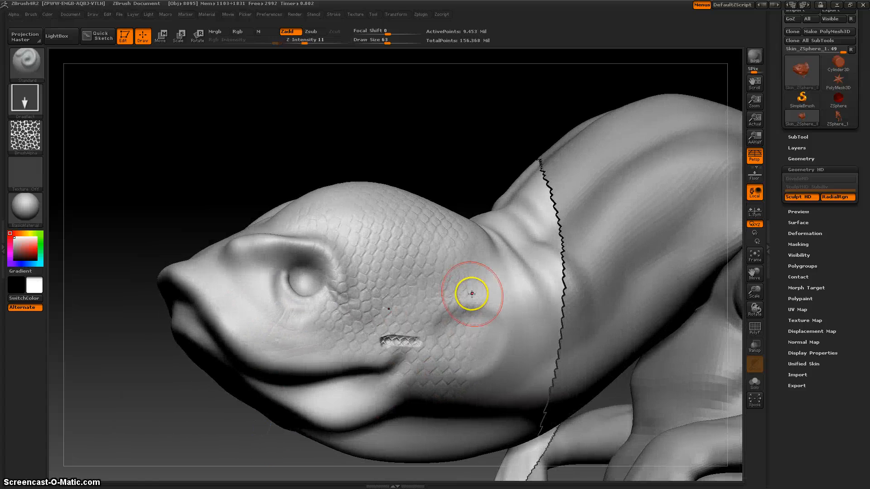
mouse_move(471, 291)
mouse_down()
mouse_move(462, 334)
mouse_move(544, 350)
mouse_up()
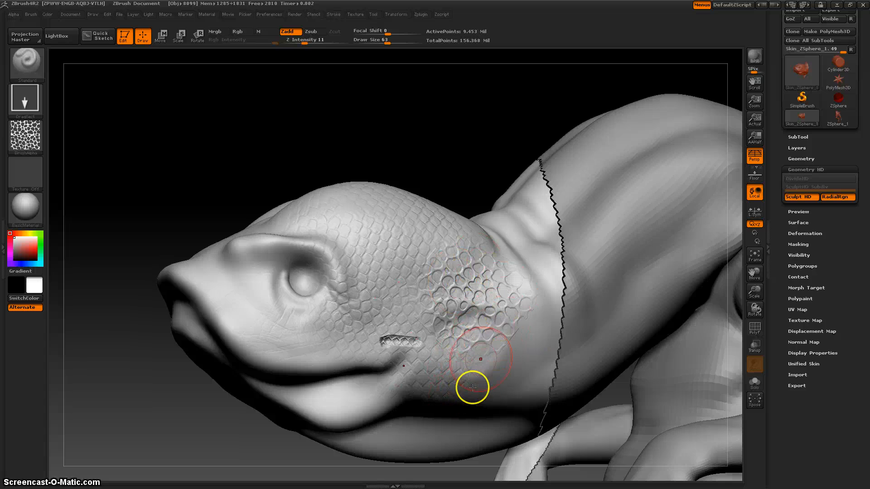
key(ctrl)
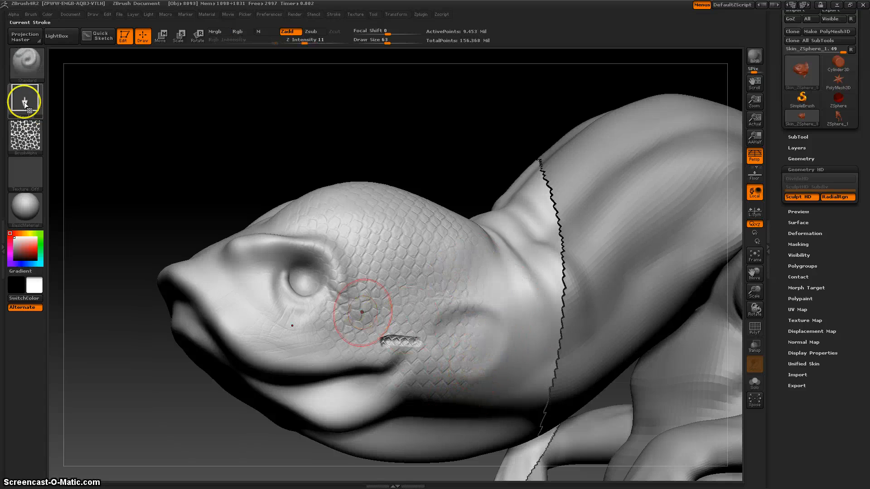
Step: Switch the stroke type to Spray and turn on LazyMouse with a LazyStep of 1.95
click(34, 103)
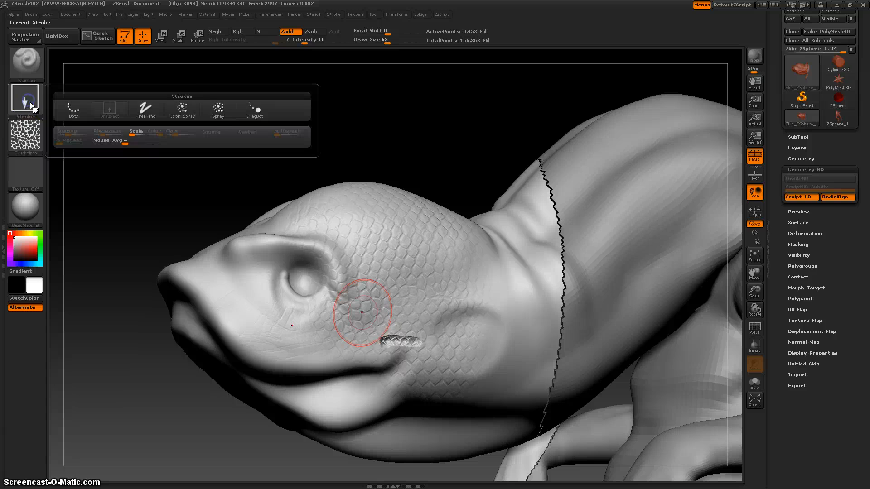
click(217, 103)
drag(393, 275, 403, 291)
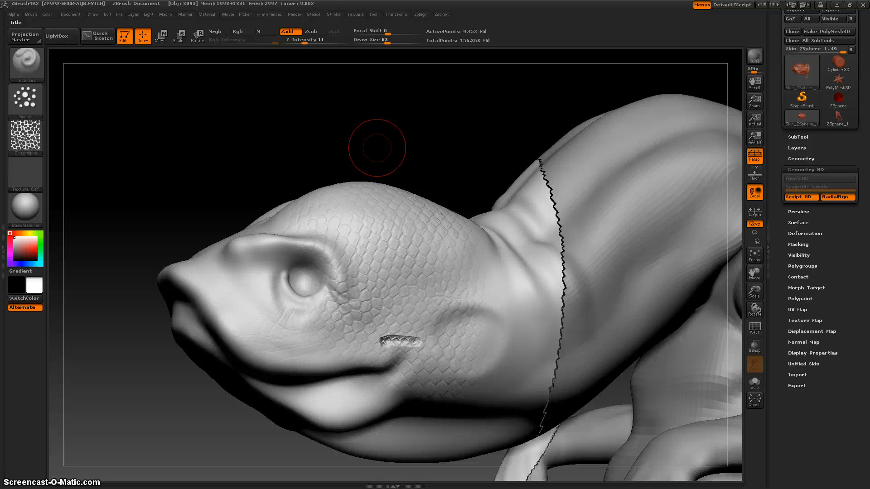
click(333, 14)
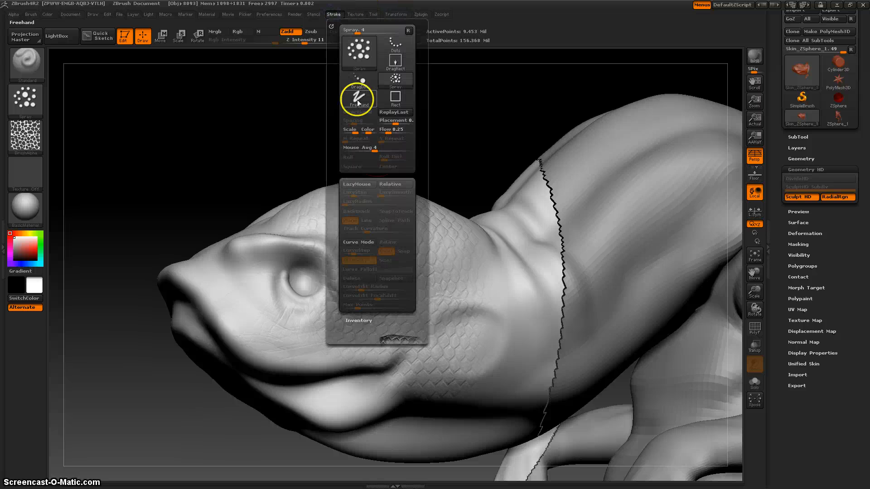
click(359, 183)
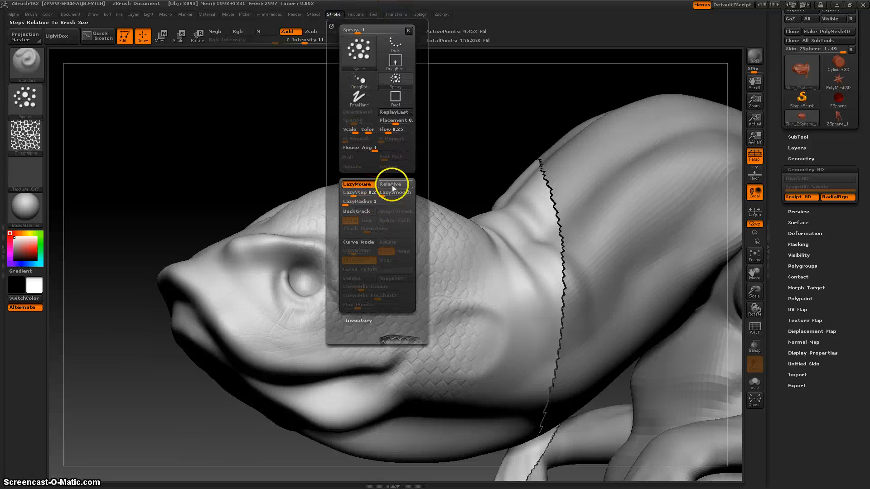
click(356, 194)
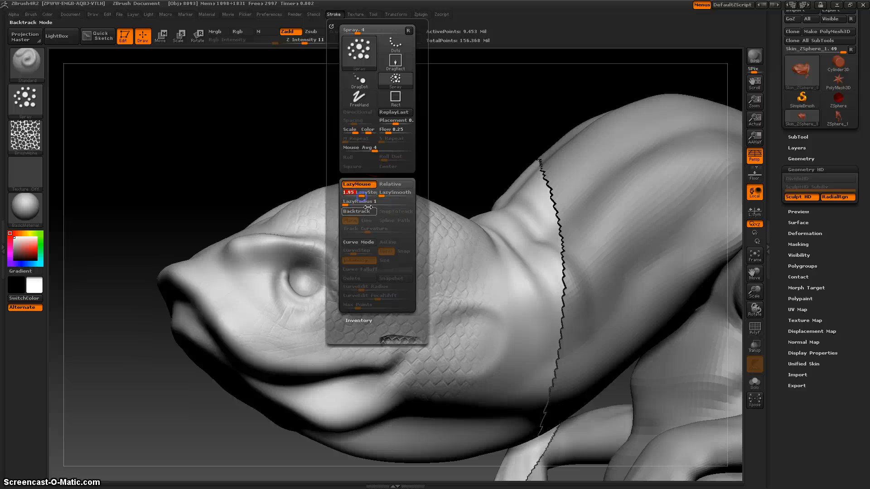
Step: Spray the splotches texture over the creature's snout, cheek, jaw and the side of the neck up to the HD region border
mouse_move(463, 326)
mouse_down()
mouse_move(301, 346)
mouse_move(250, 330)
mouse_up()
mouse_move(225, 284)
mouse_down()
mouse_move(439, 213)
mouse_move(477, 383)
mouse_move(385, 229)
mouse_move(425, 271)
mouse_up()
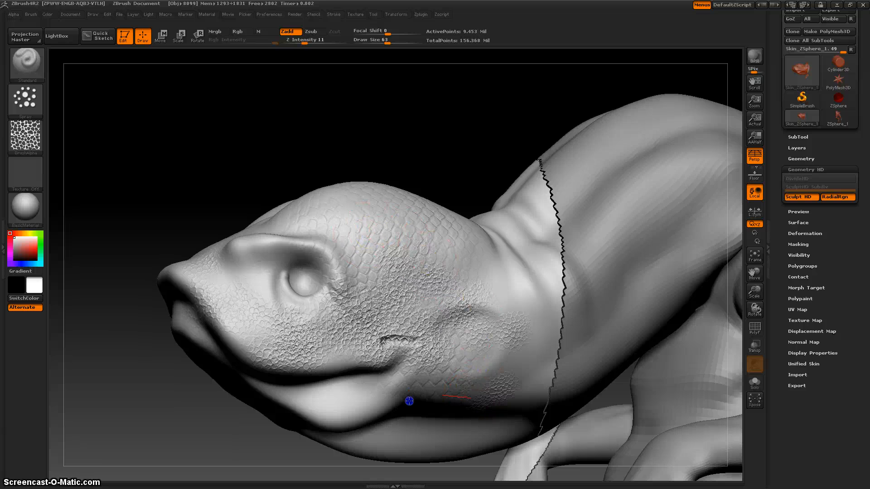
drag(287, 448, 472, 246)
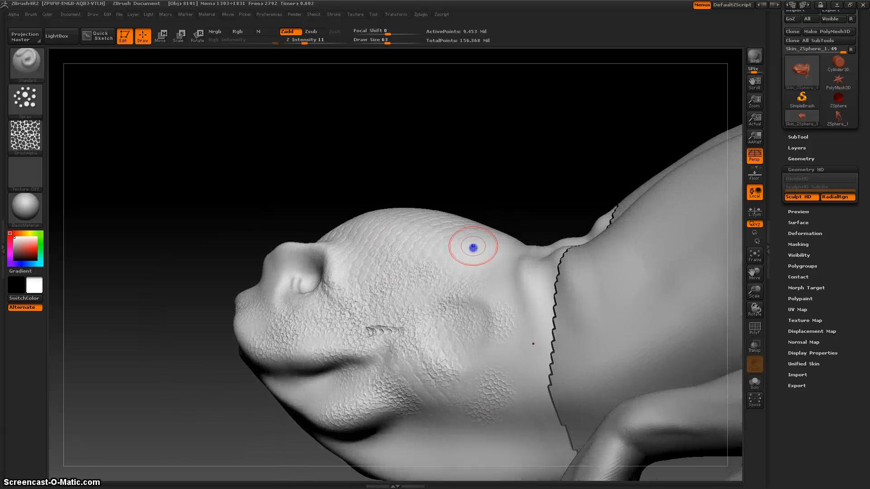
mouse_move(257, 422)
mouse_down()
mouse_move(225, 409)
mouse_move(232, 433)
mouse_move(246, 420)
mouse_up()
mouse_move(314, 175)
alt+mouse_down()
mouse_move(295, 153)
mouse_move(388, 155)
mouse_move(417, 140)
mouse_move(359, 109)
mouse_move(282, 128)
alt+mouse_up()
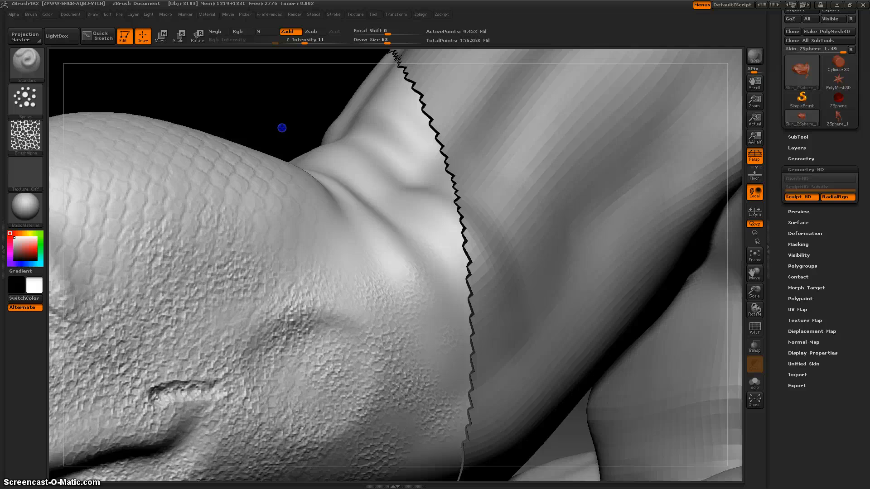